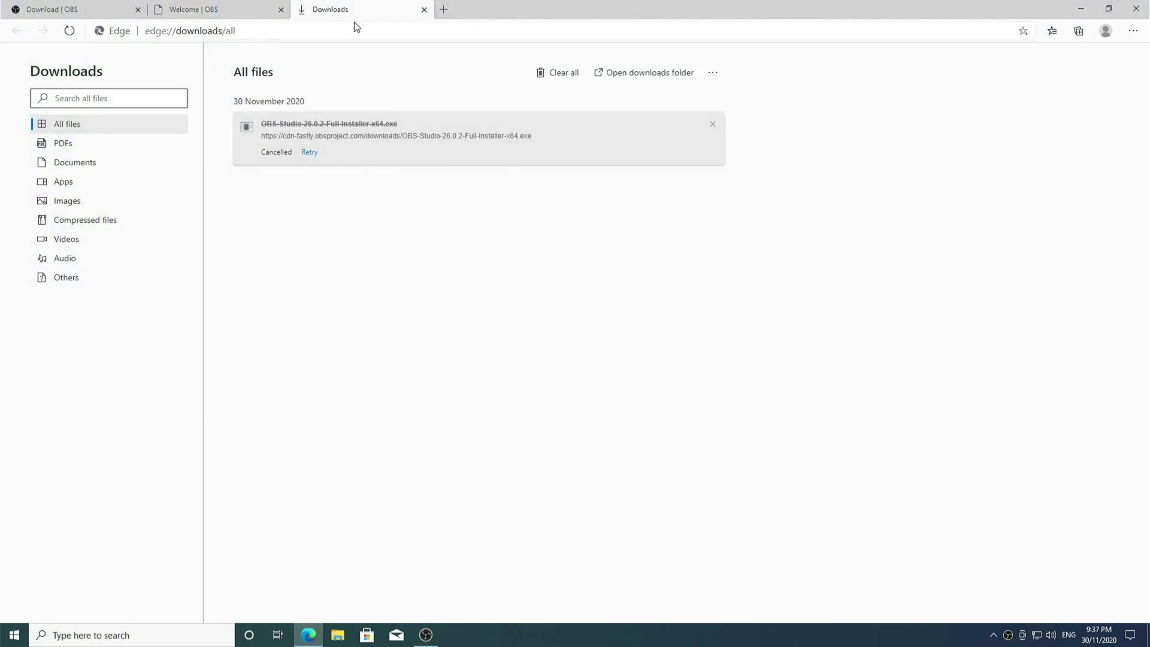
Go to google.com, search for 'restream', and open the restream.io site
click(356, 30)
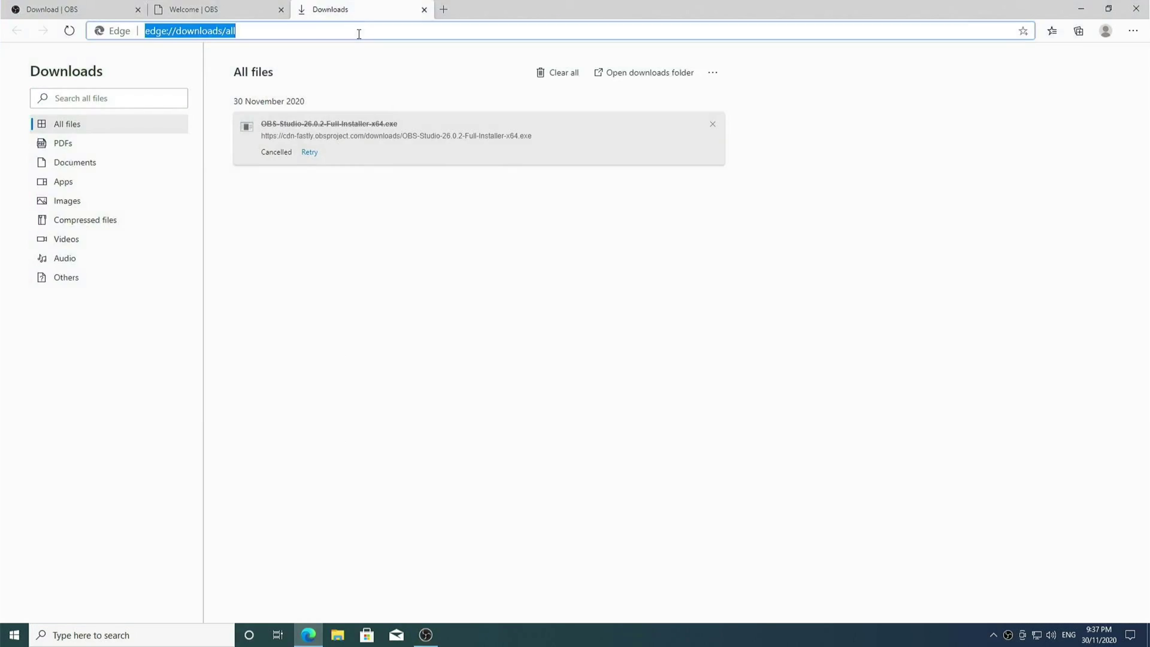
text(google.com)
key(Return)
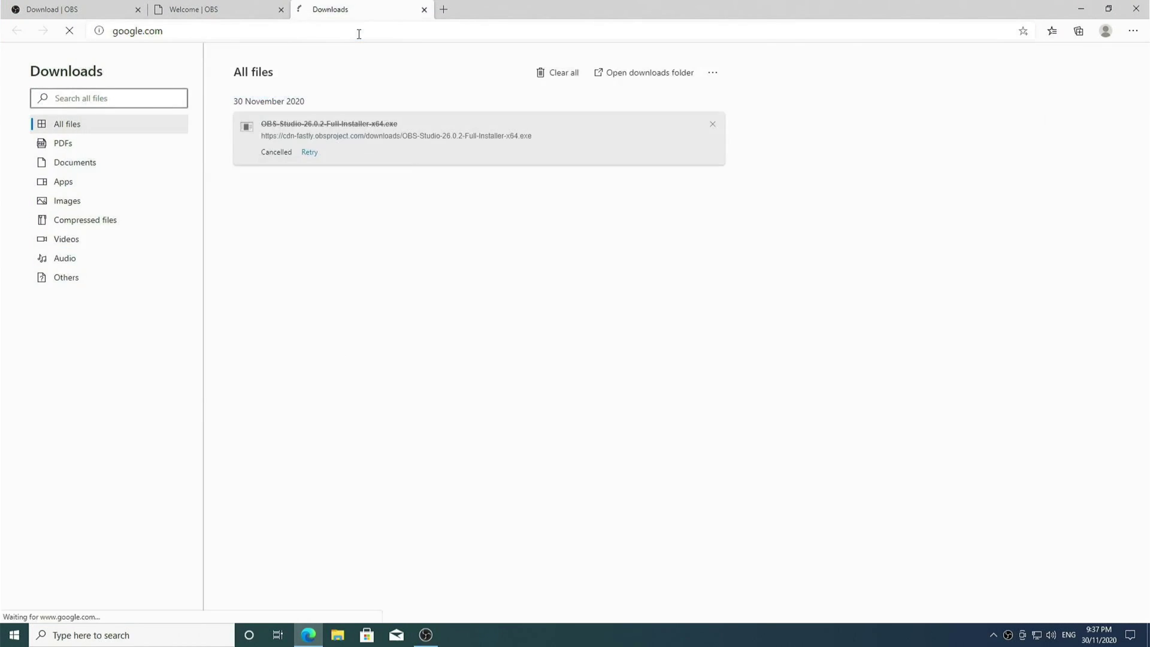
text(restream)
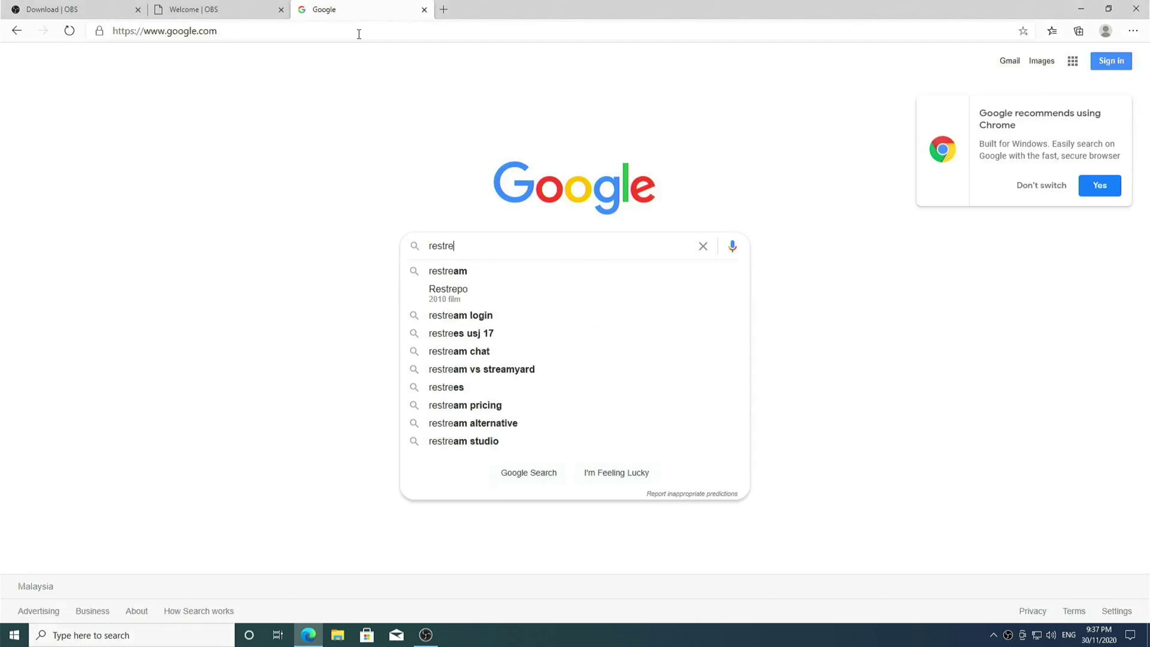
key(Return)
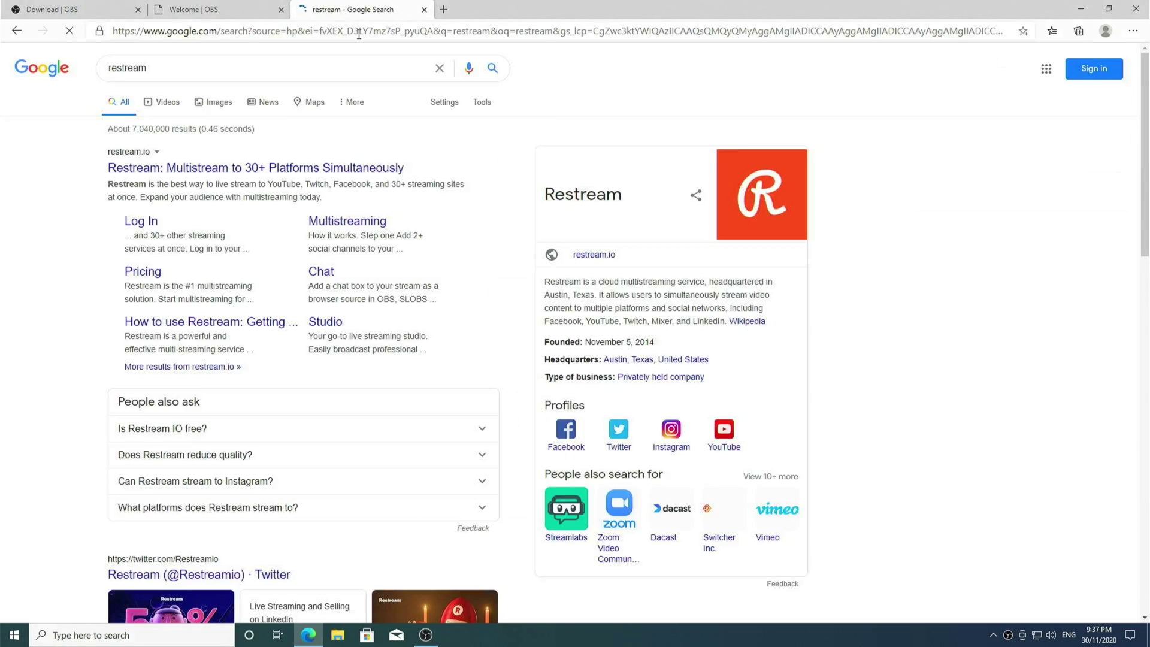
click(345, 167)
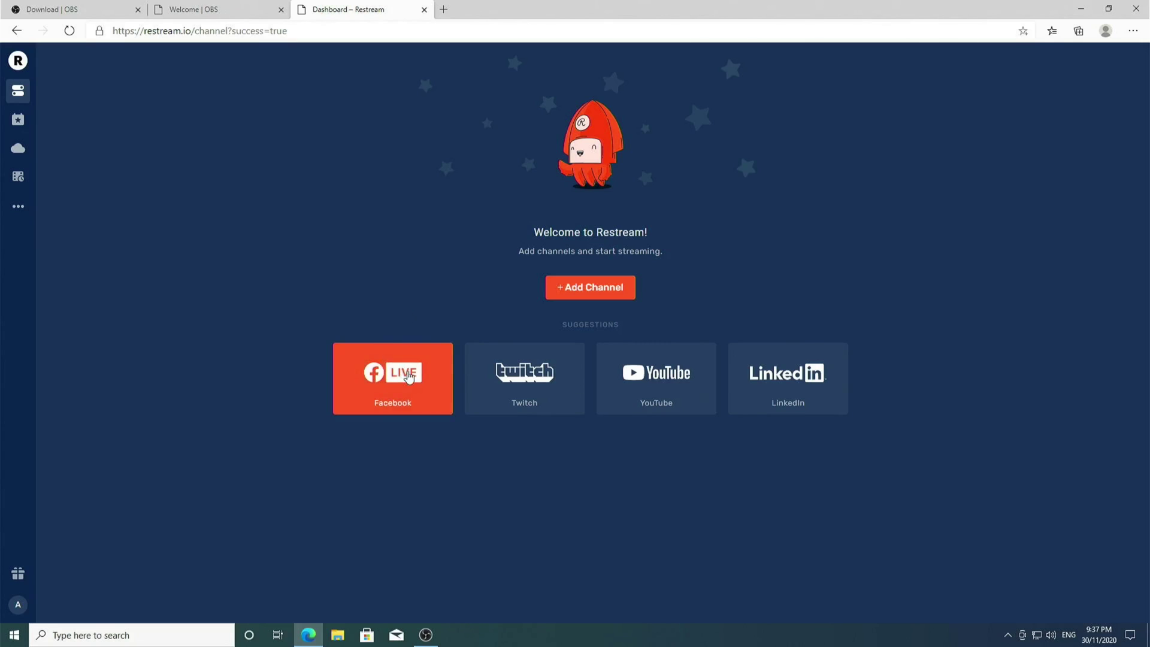
Connect Facebook as a Restream channel, save its settings, and dismiss the Quick Tips tour
click(618, 368)
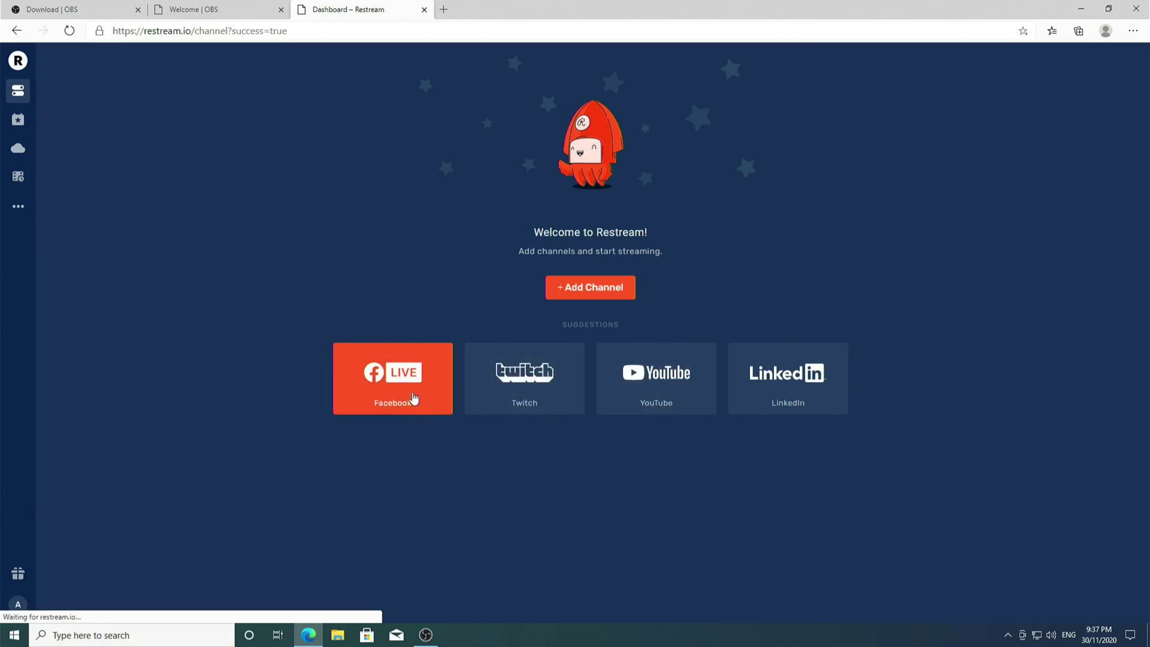
click(413, 382)
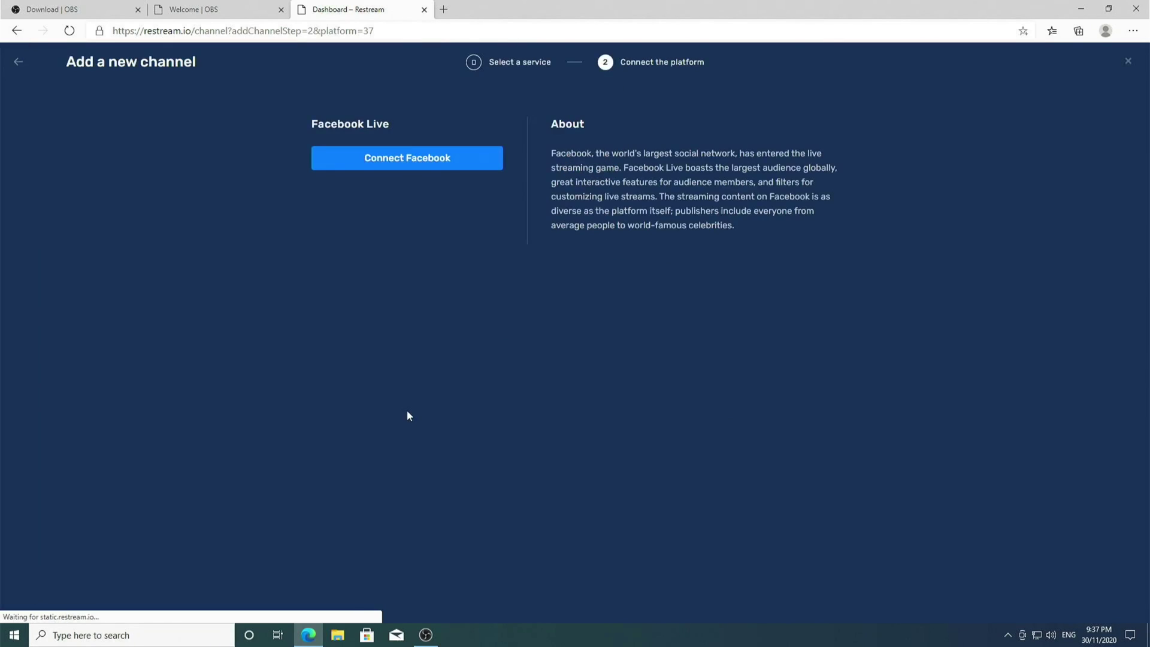
click(430, 156)
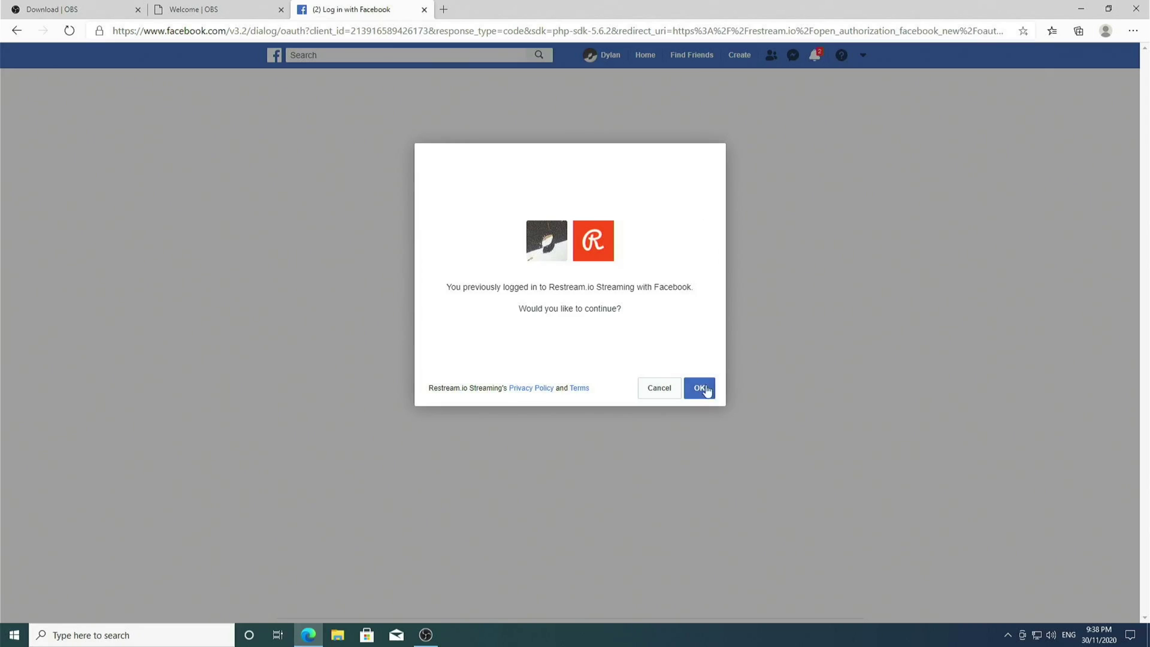
click(705, 390)
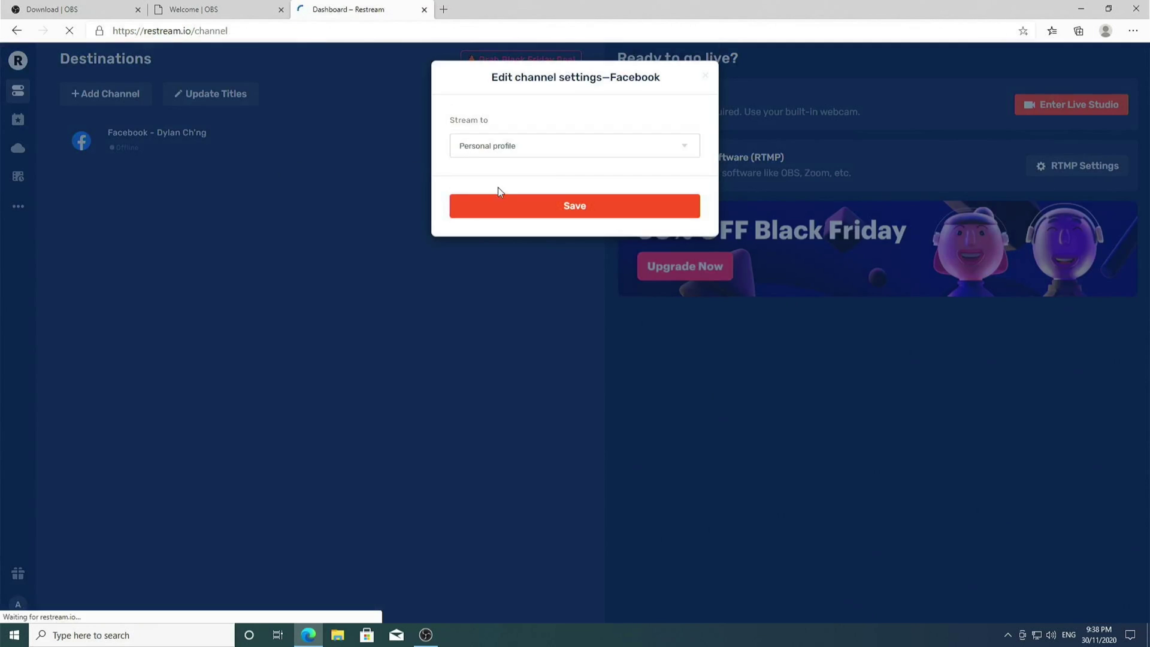
click(504, 206)
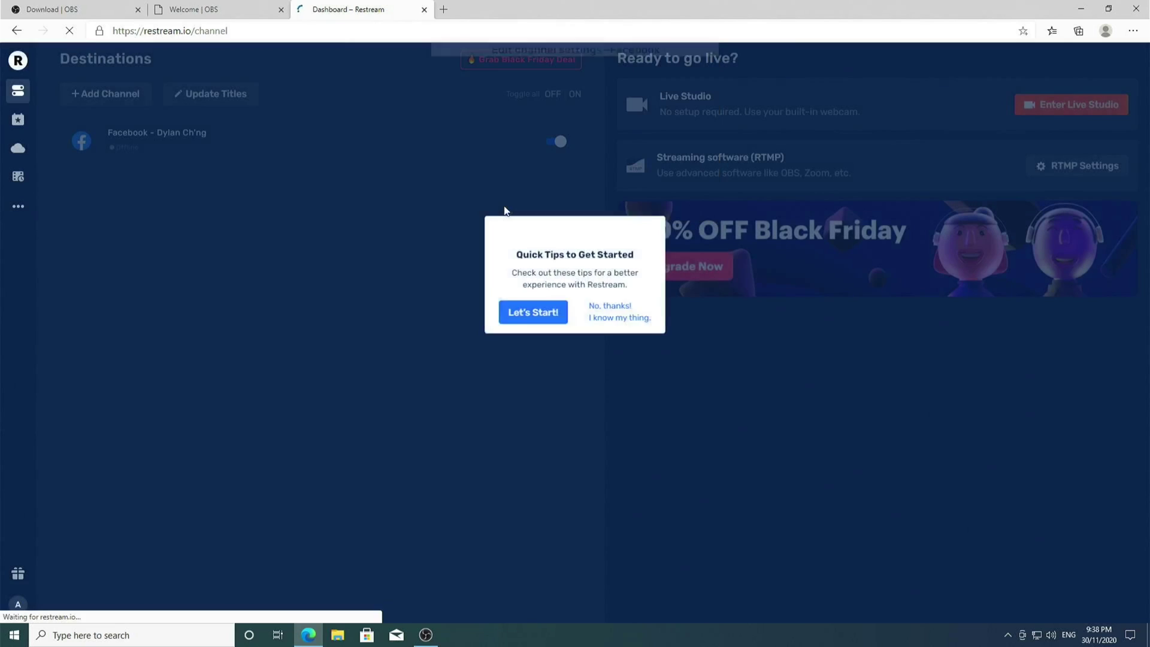
click(593, 330)
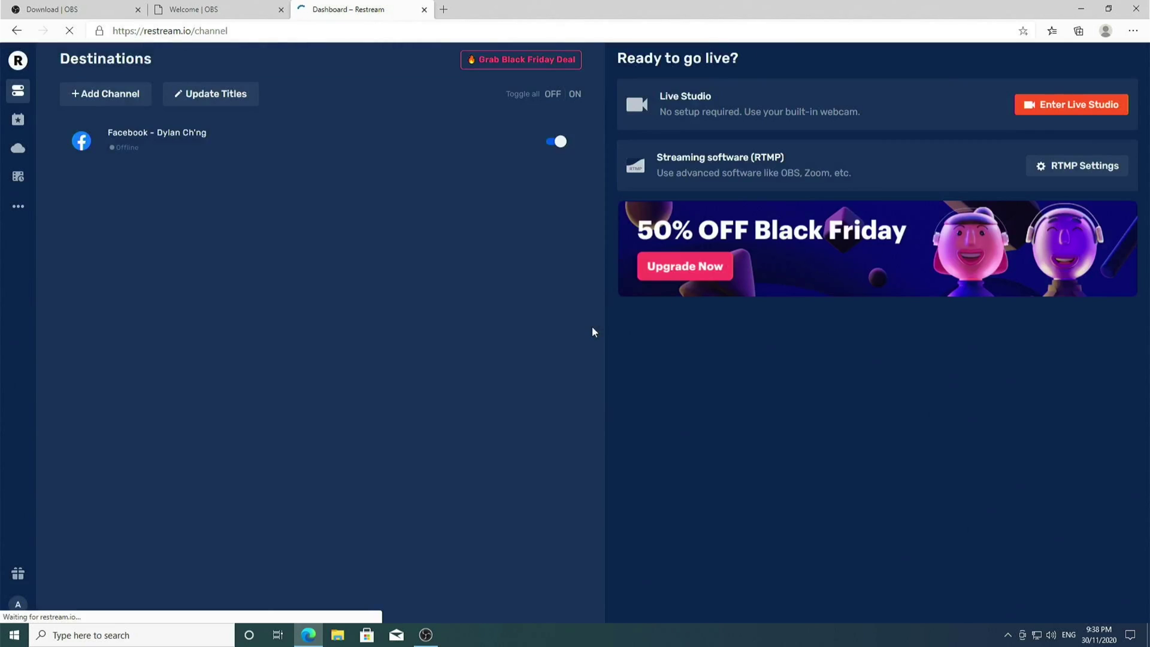
Add YouTube as a channel by signing in with the Google account and saving its settings
click(135, 105)
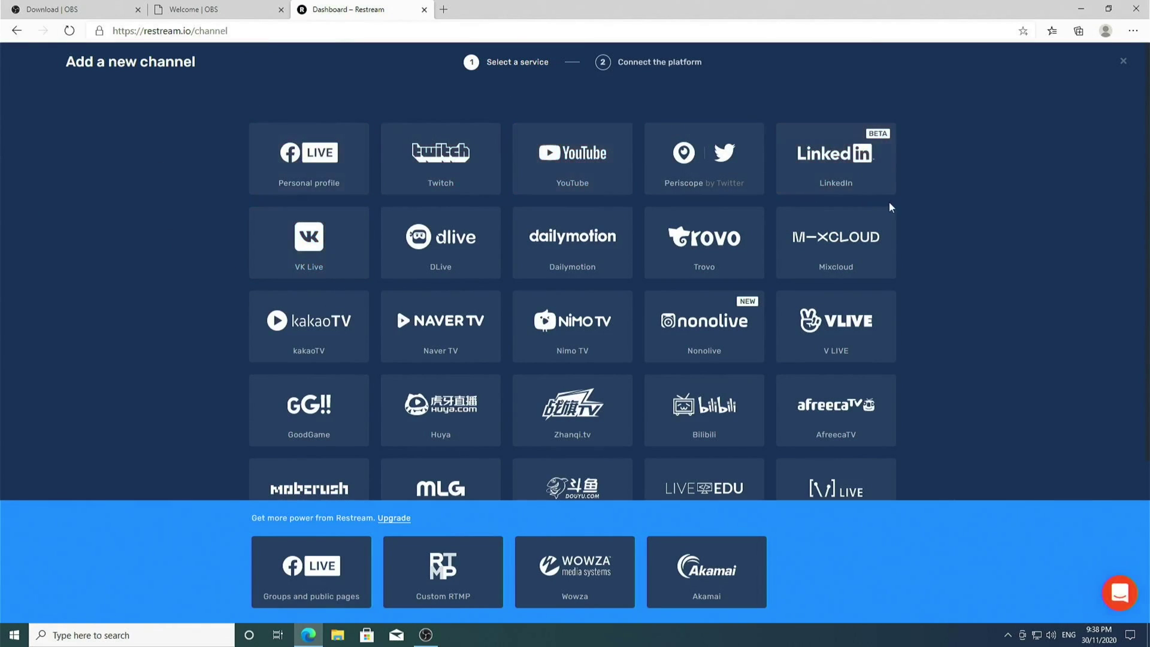
scroll(877, 225, down, 3)
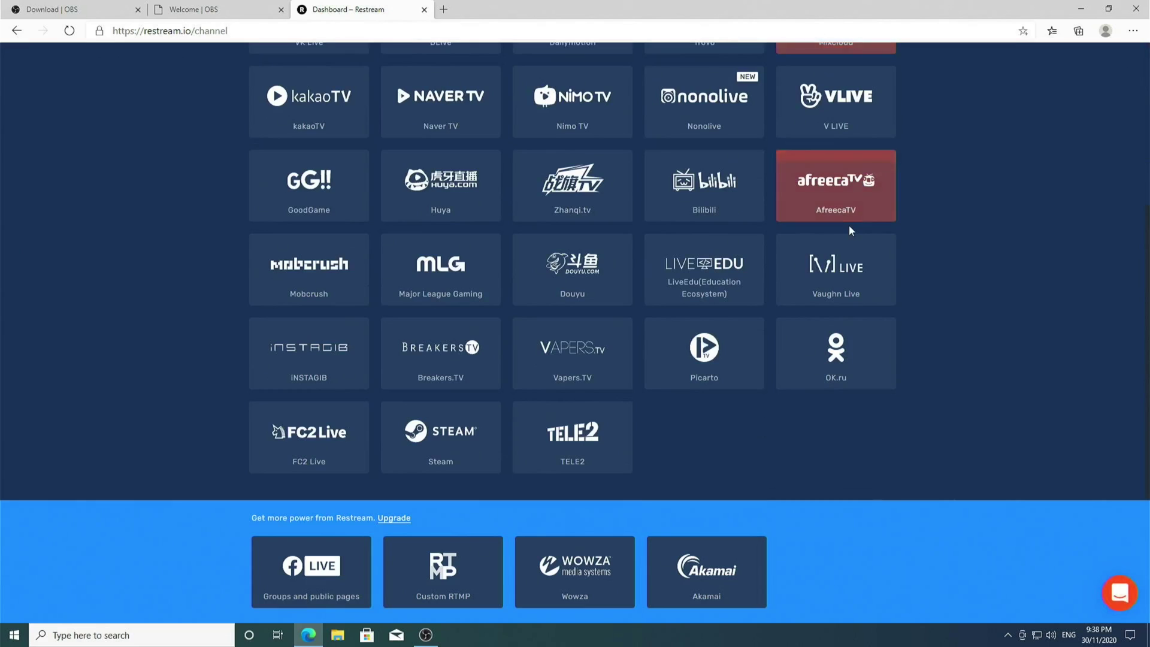
scroll(850, 226, up, 4)
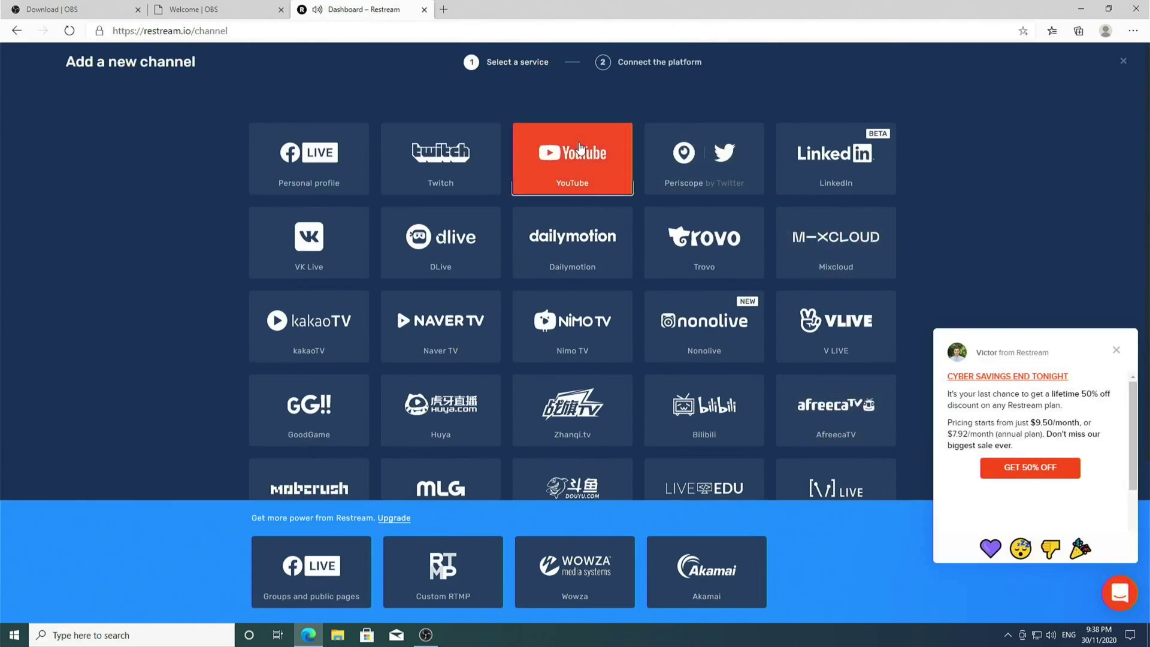
click(580, 147)
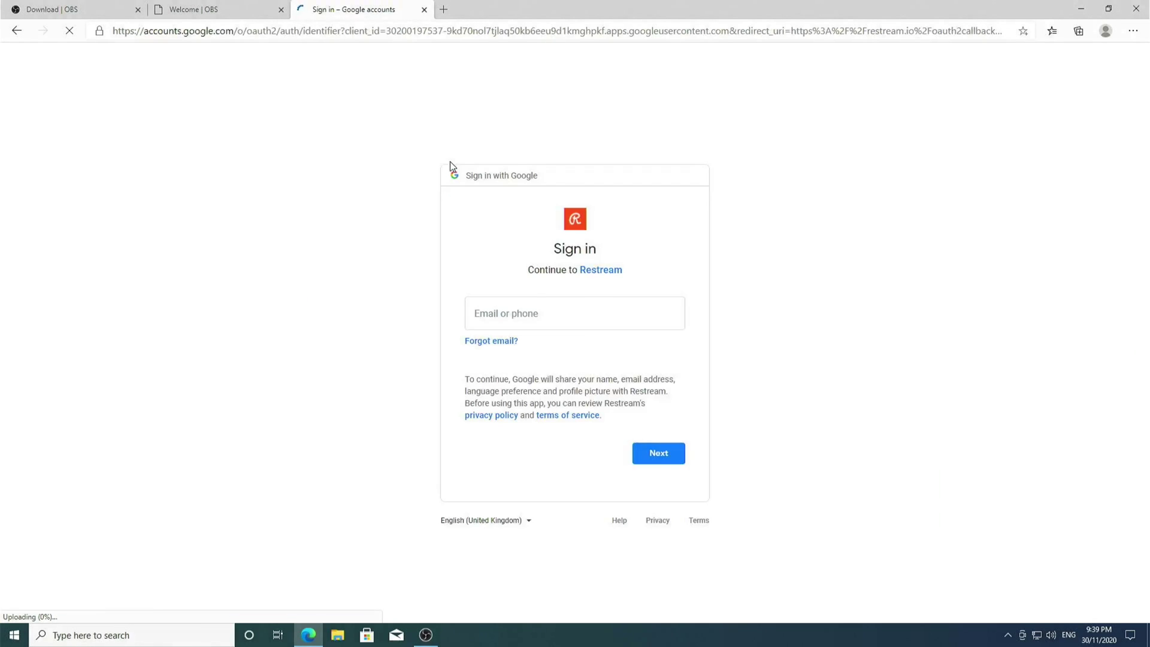
text(ady)
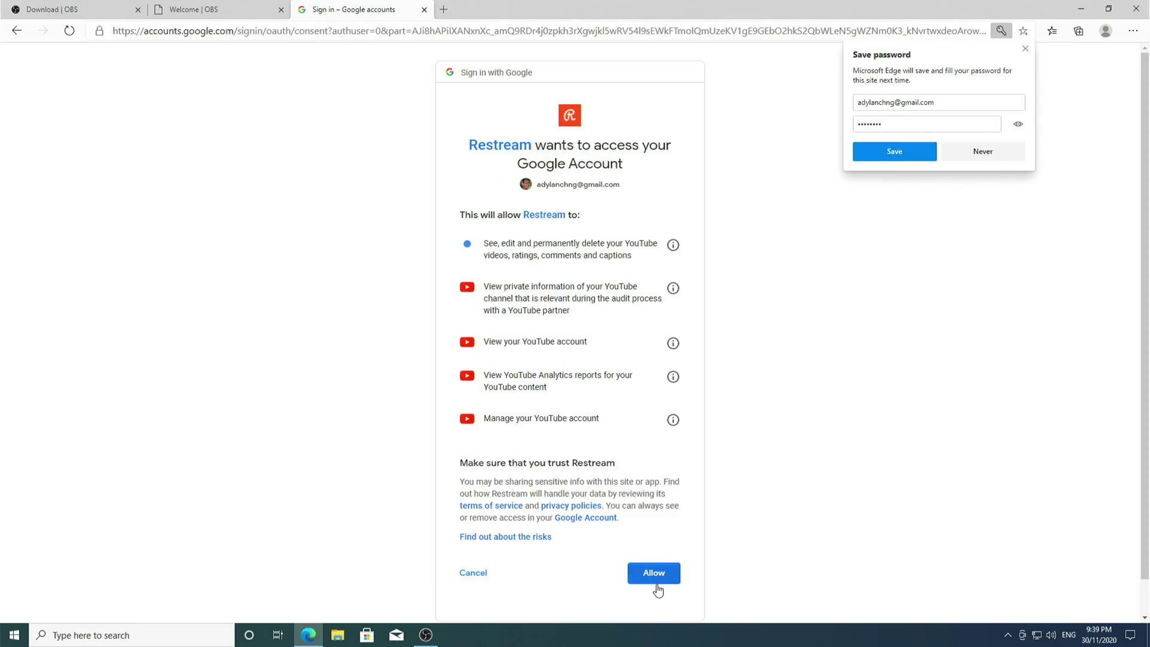
click(655, 584)
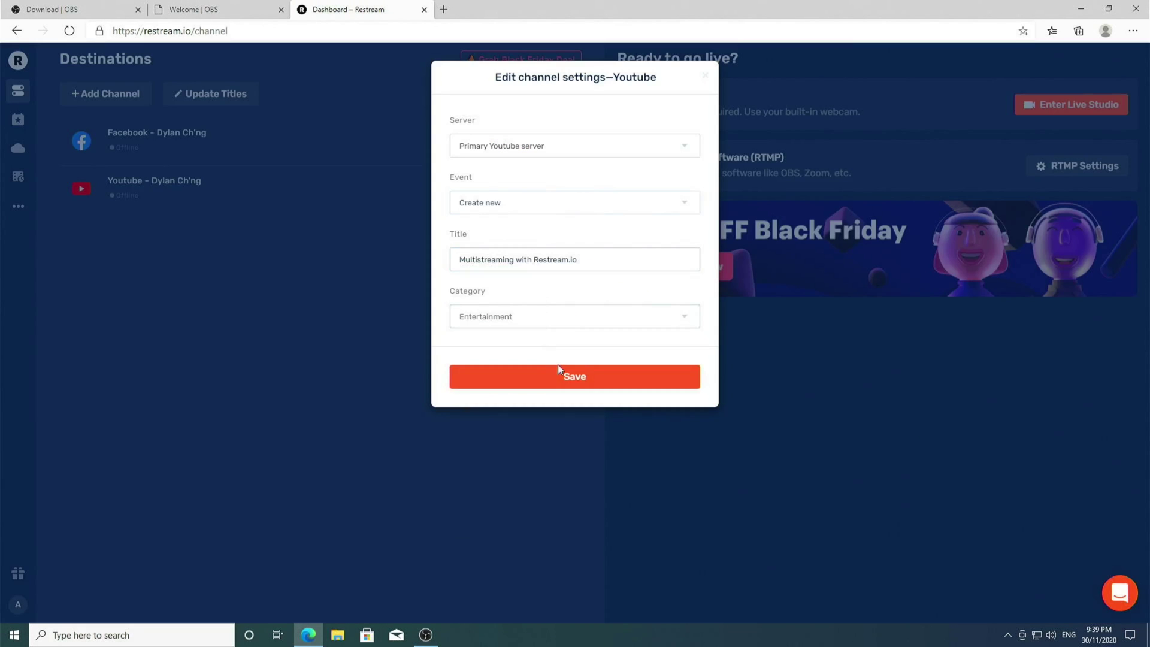
click(580, 365)
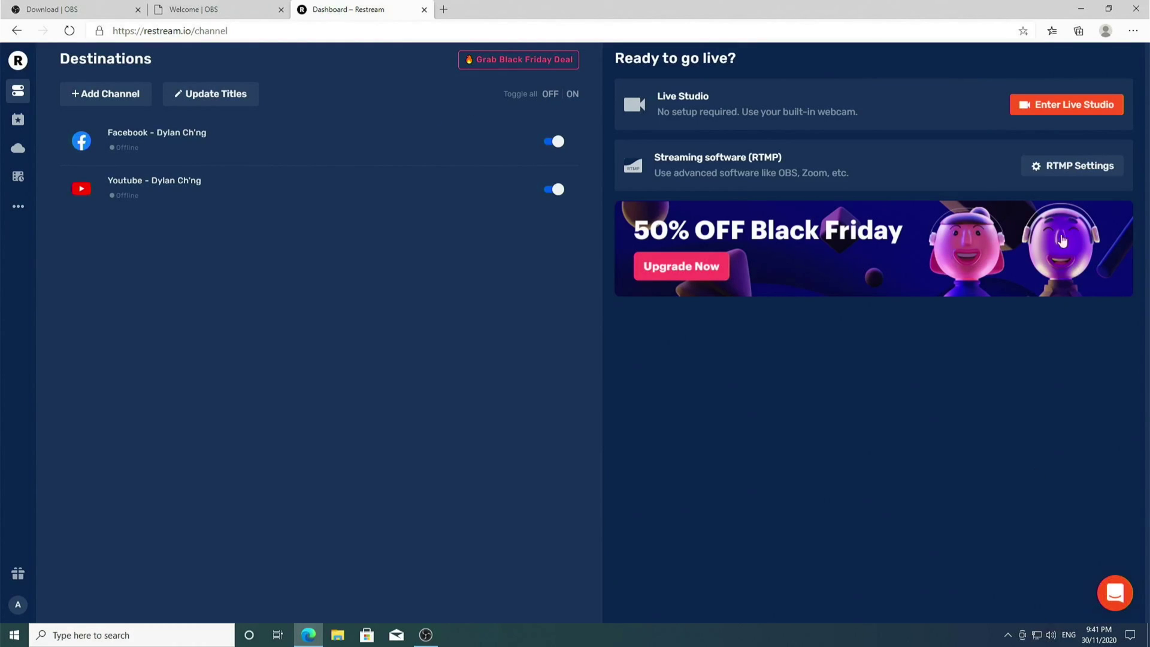
Enter the Restream Live Studio from the dashboard
click(1085, 109)
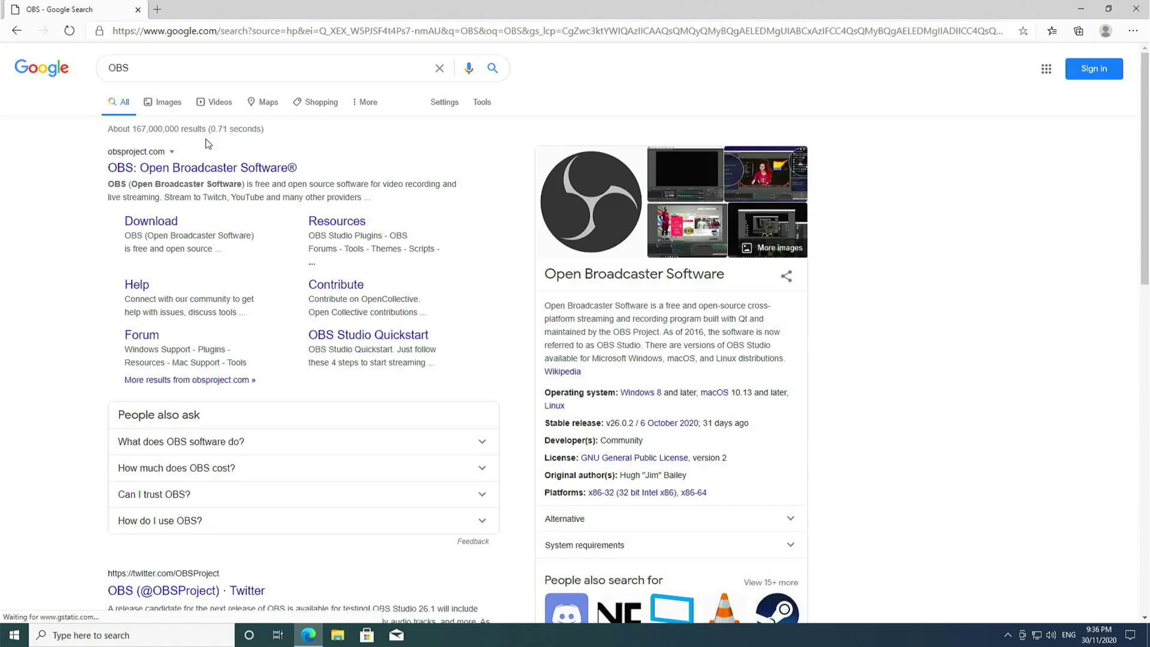
Download the OBS Studio Windows installer from the OBS download page
click(159, 219)
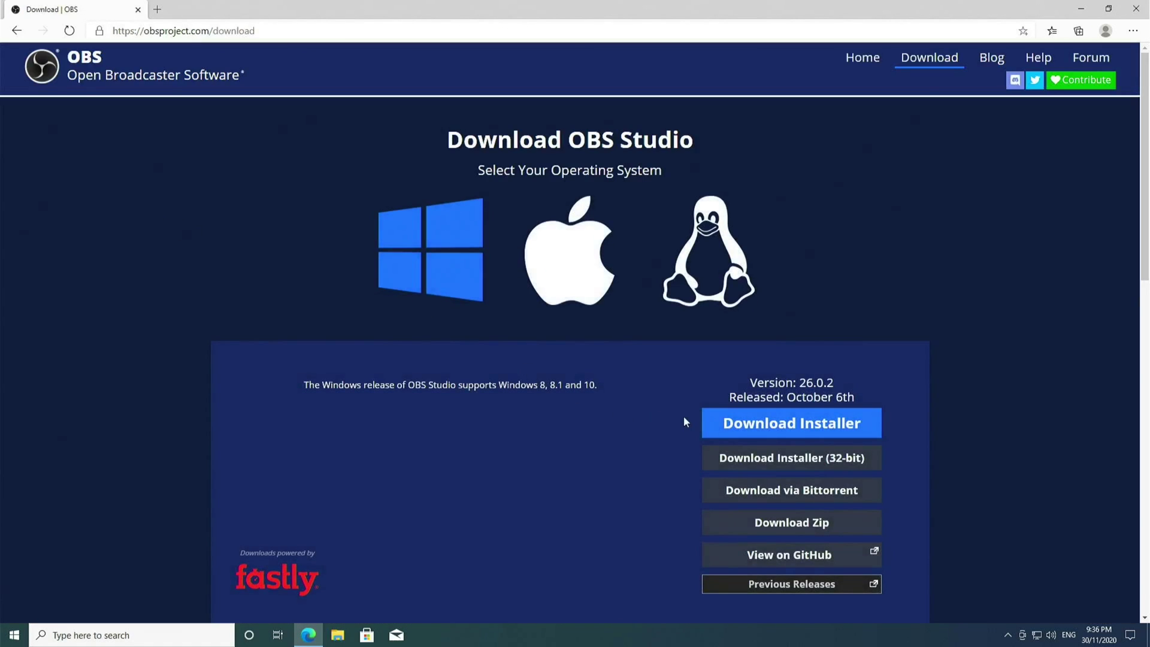
click(713, 424)
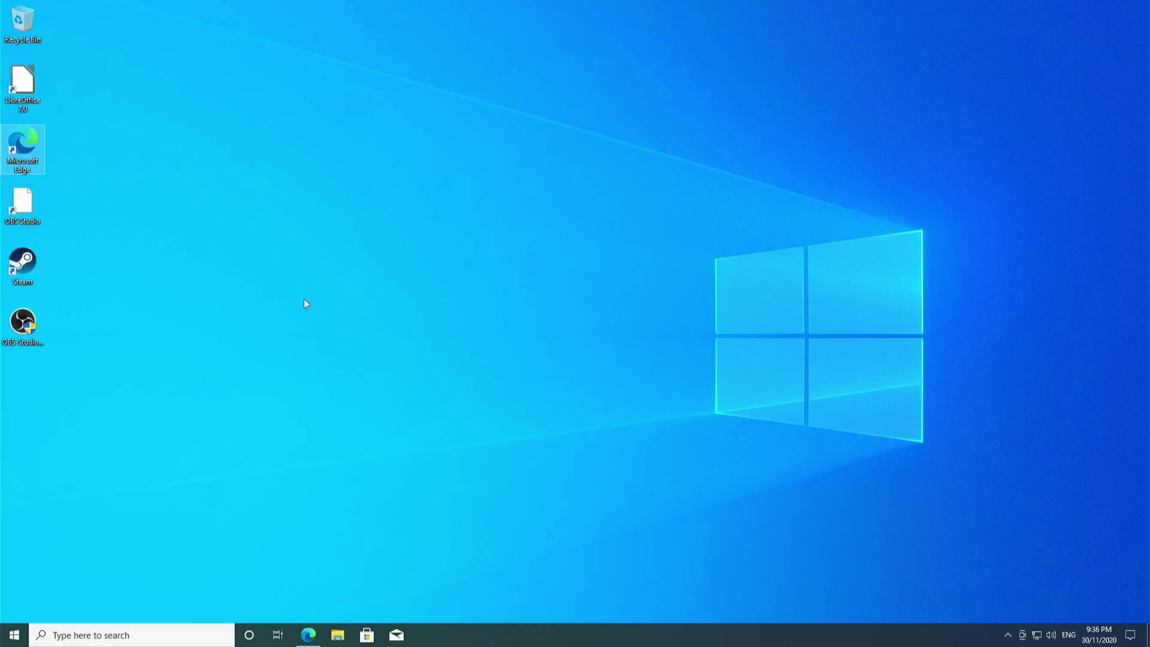
Run the downloaded OBS installer and approve admin access with the administrator password
click(25, 327)
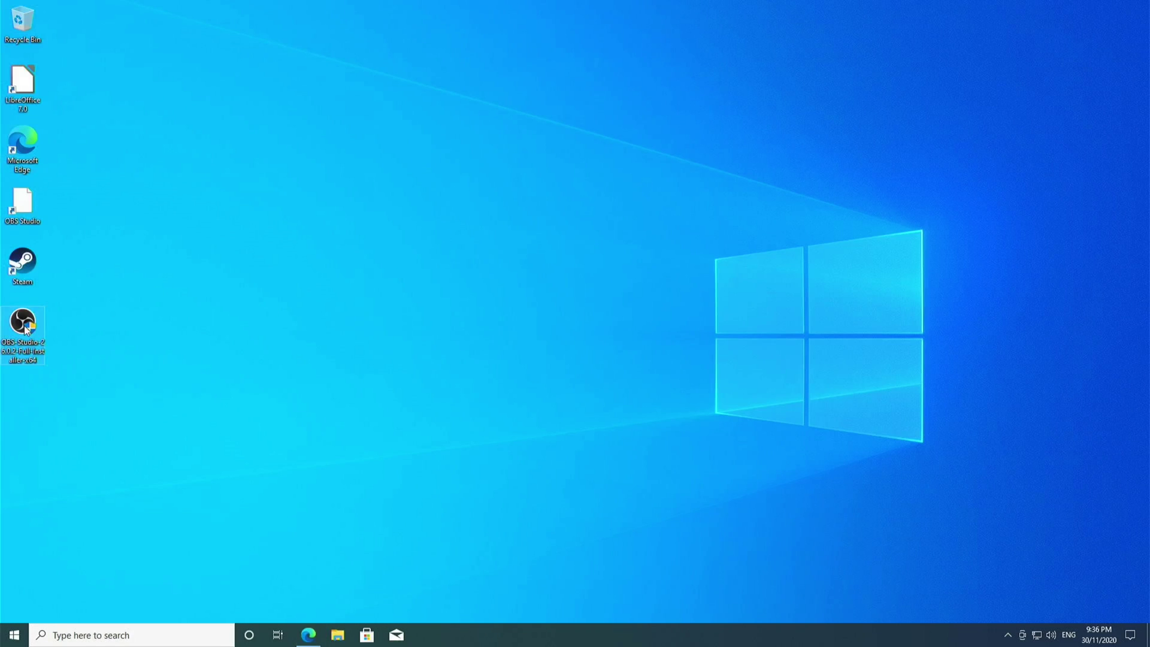
double_click(25, 328)
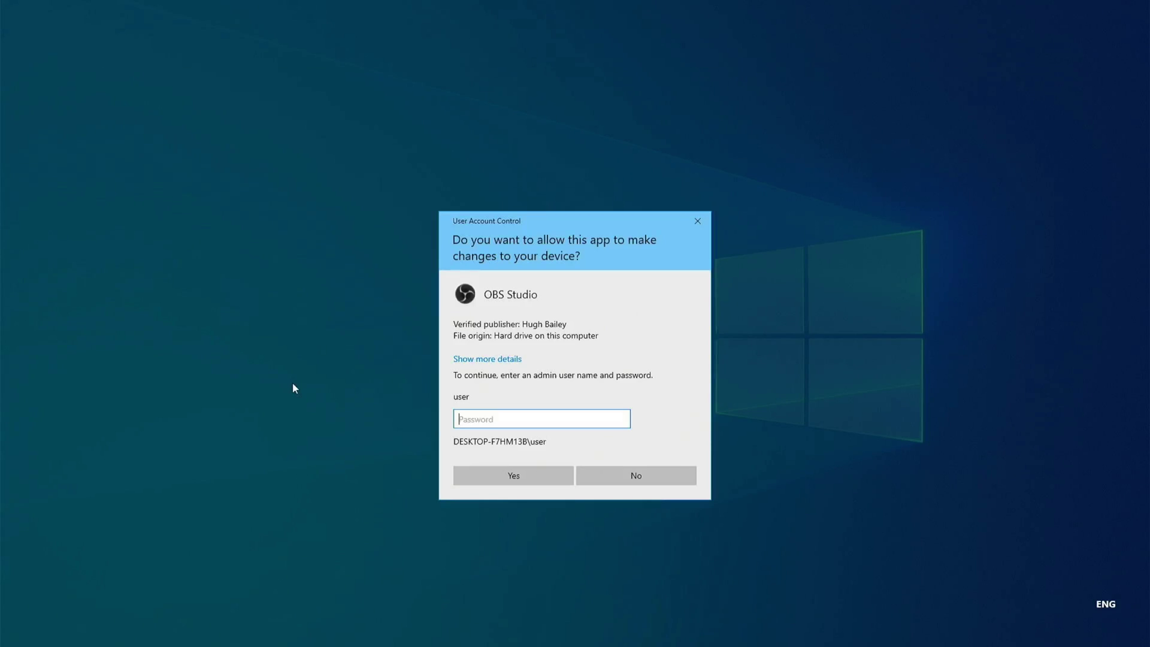
text(1234)
click(470, 474)
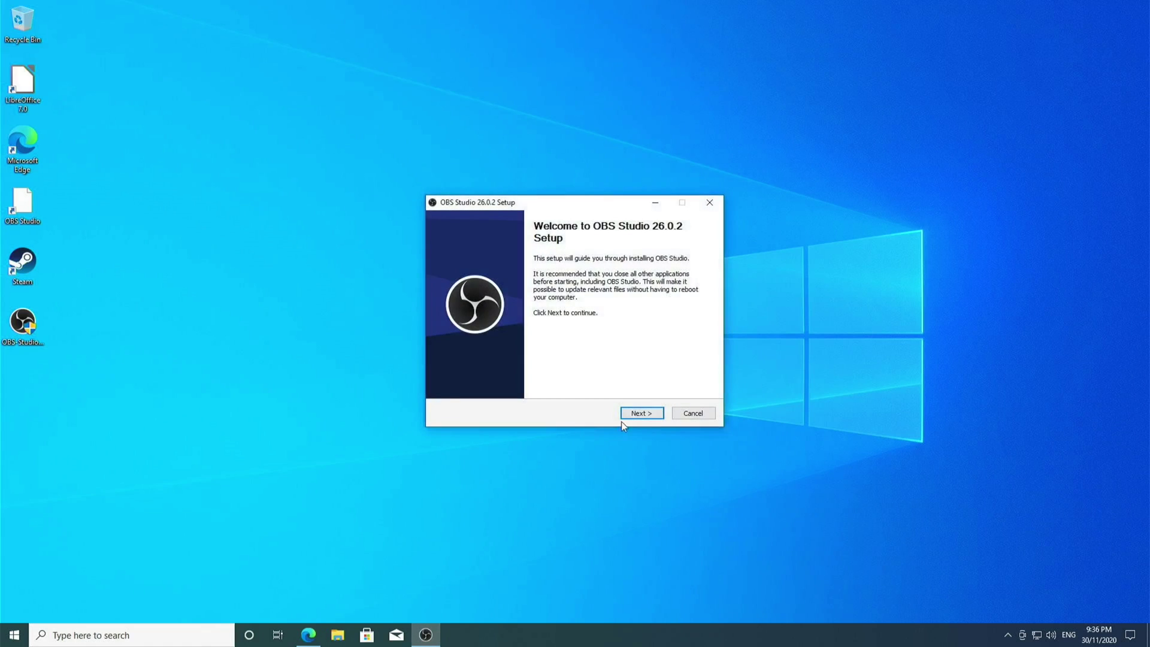
Install OBS Studio 26.0.2 with the default licence and location, then finish setup
click(648, 416)
click(648, 417)
click(648, 417)
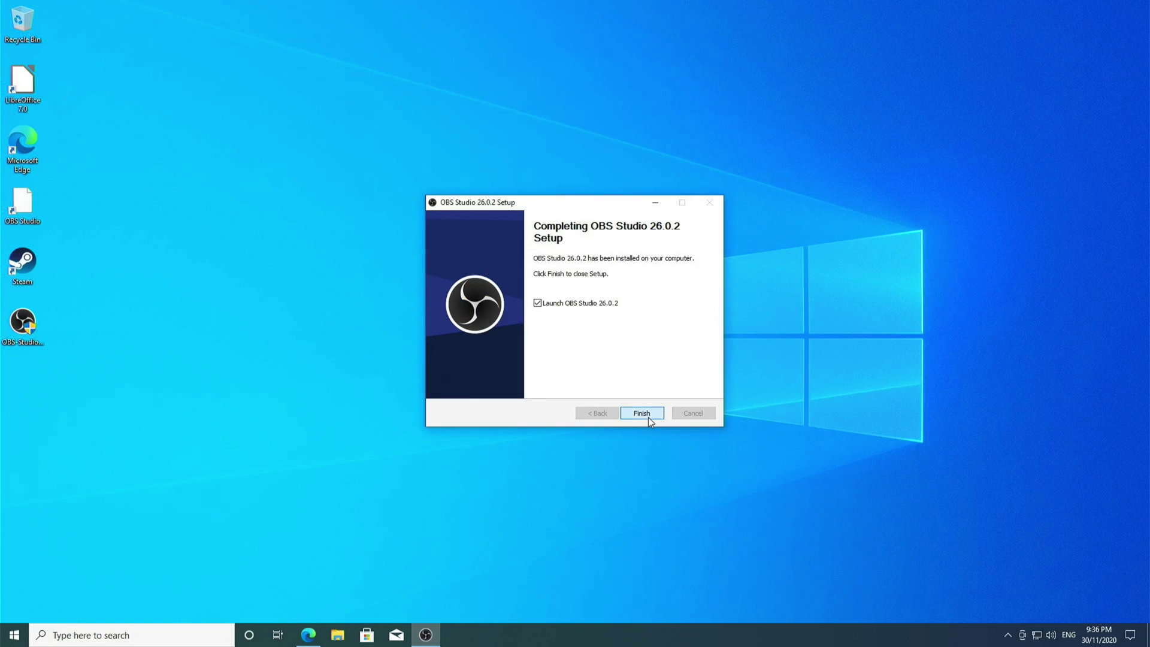
click(648, 417)
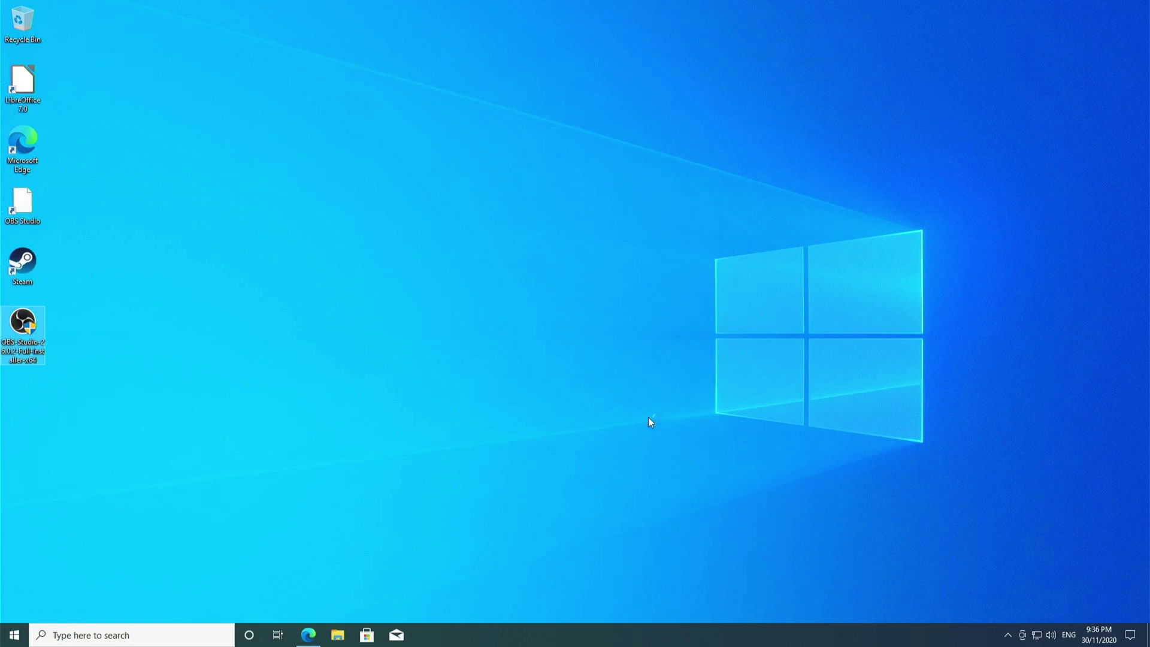
Check the playback devices from the volume control, then cancel the Auto-Configuration Wizard
click(1051, 635)
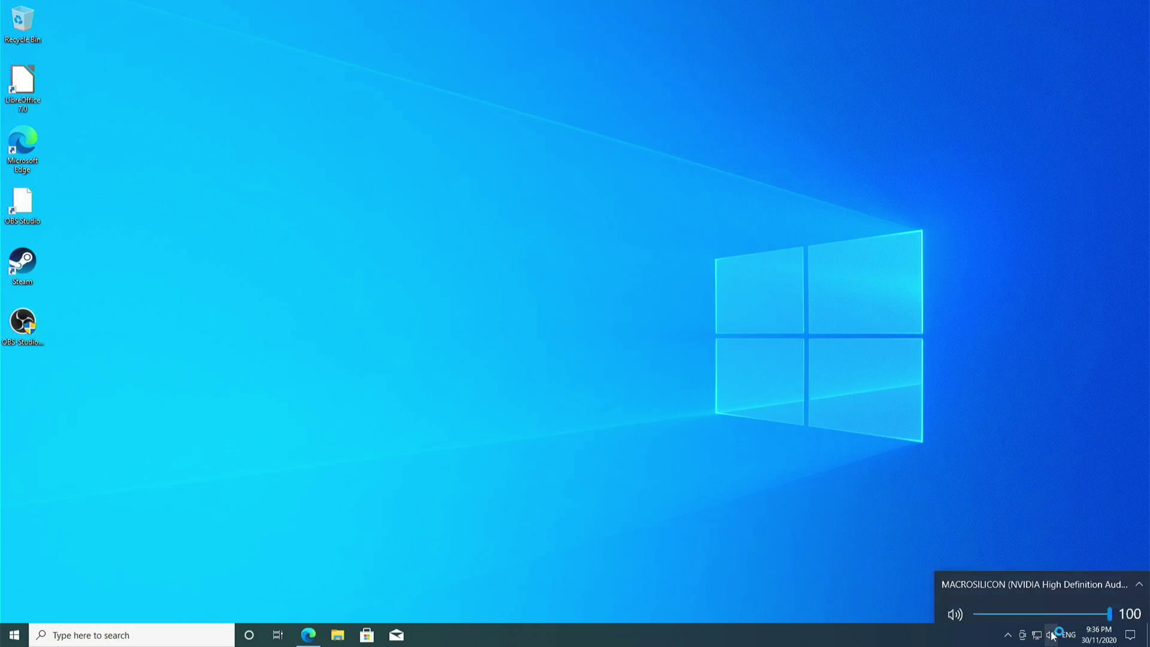
click(1028, 585)
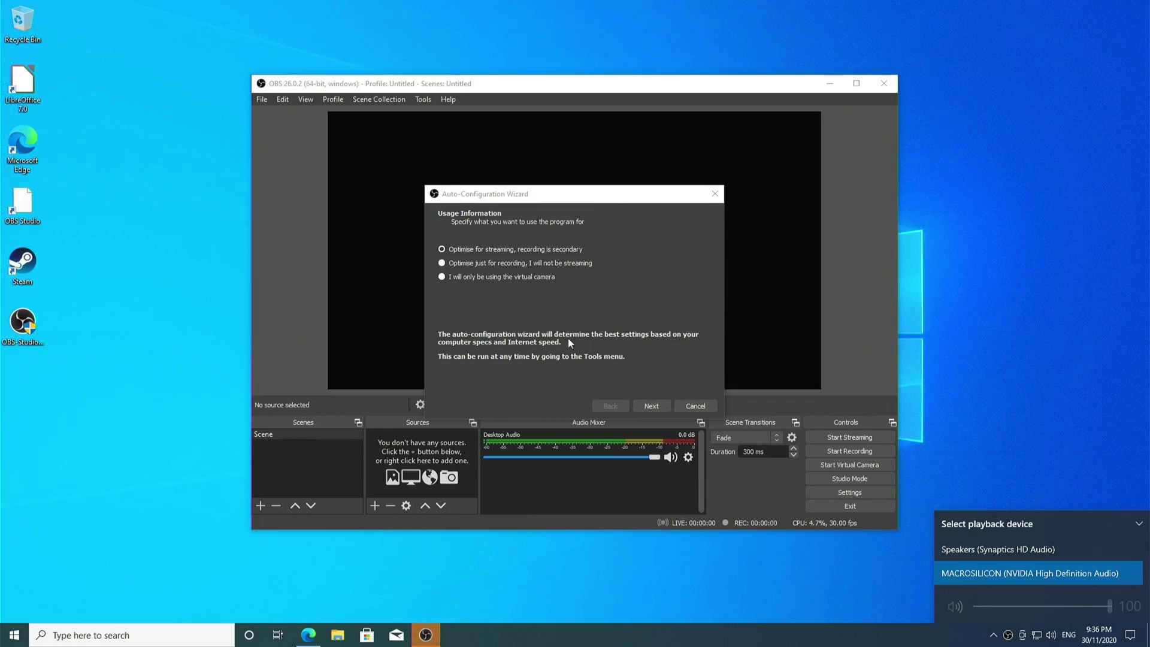
click(678, 408)
click(678, 407)
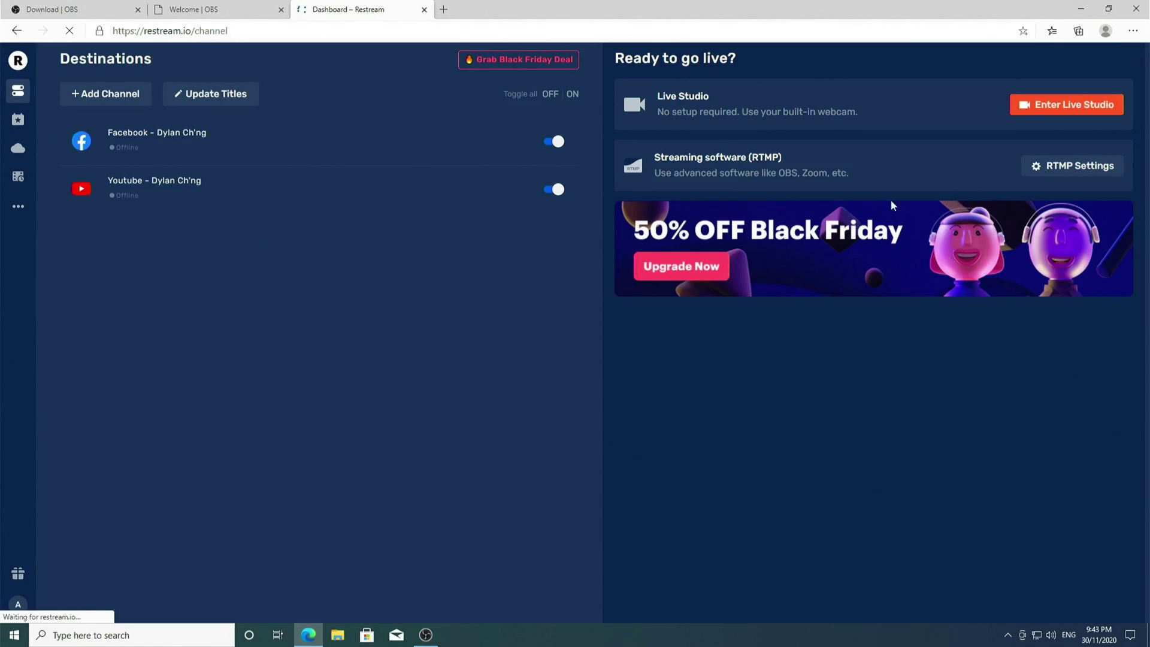
Copy the stream key from Restream's RTMP Settings and go to the Events page
click(1072, 172)
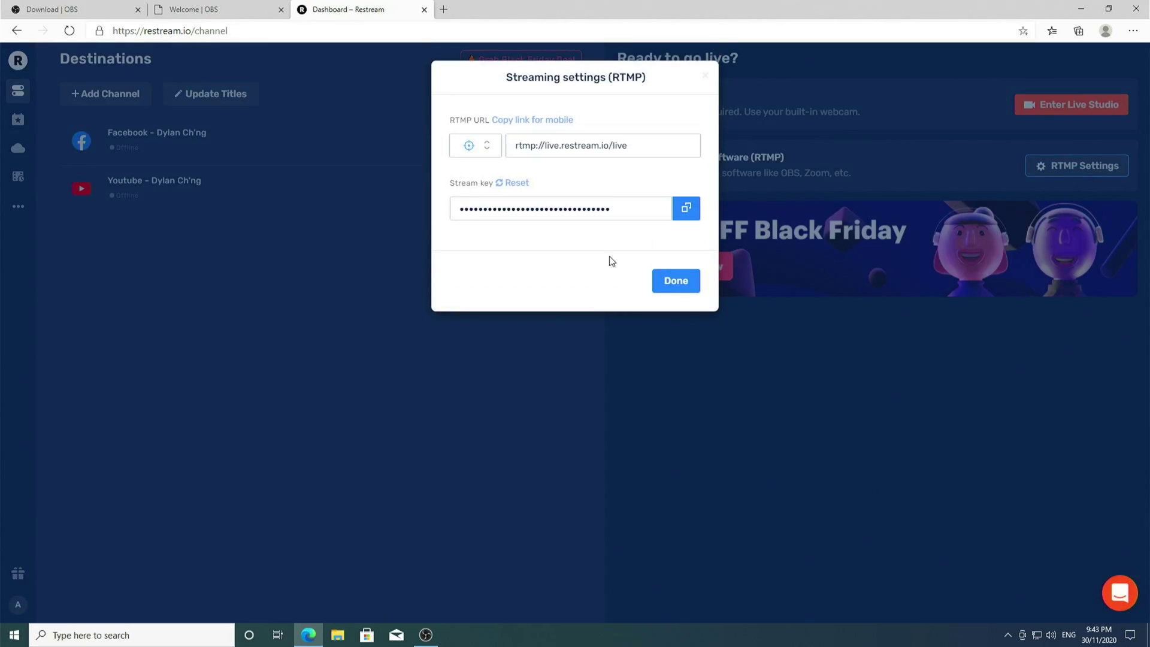
click(686, 210)
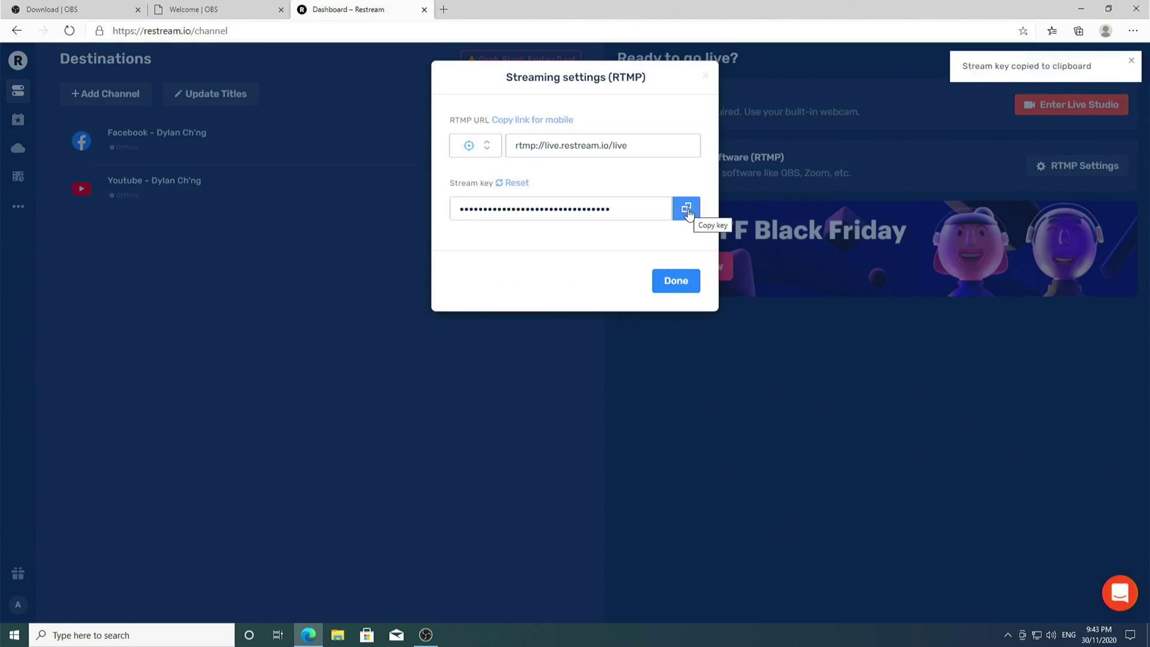
click(507, 422)
click(19, 120)
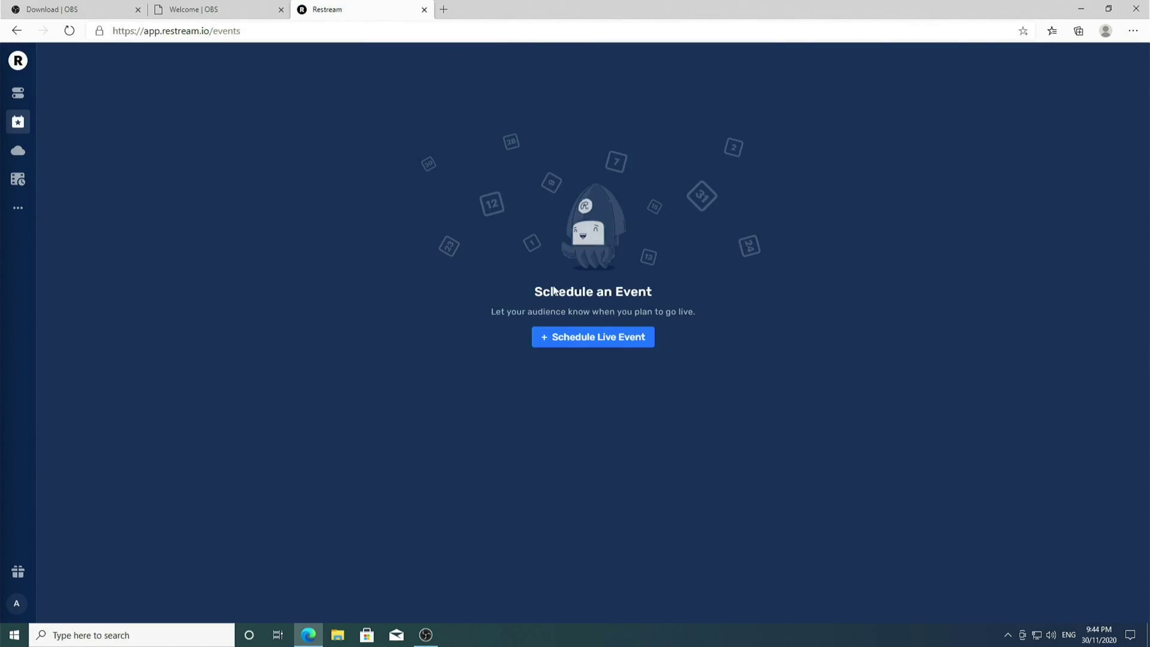
Start a live-stream event with title 'Test' and description 'Test'
click(570, 346)
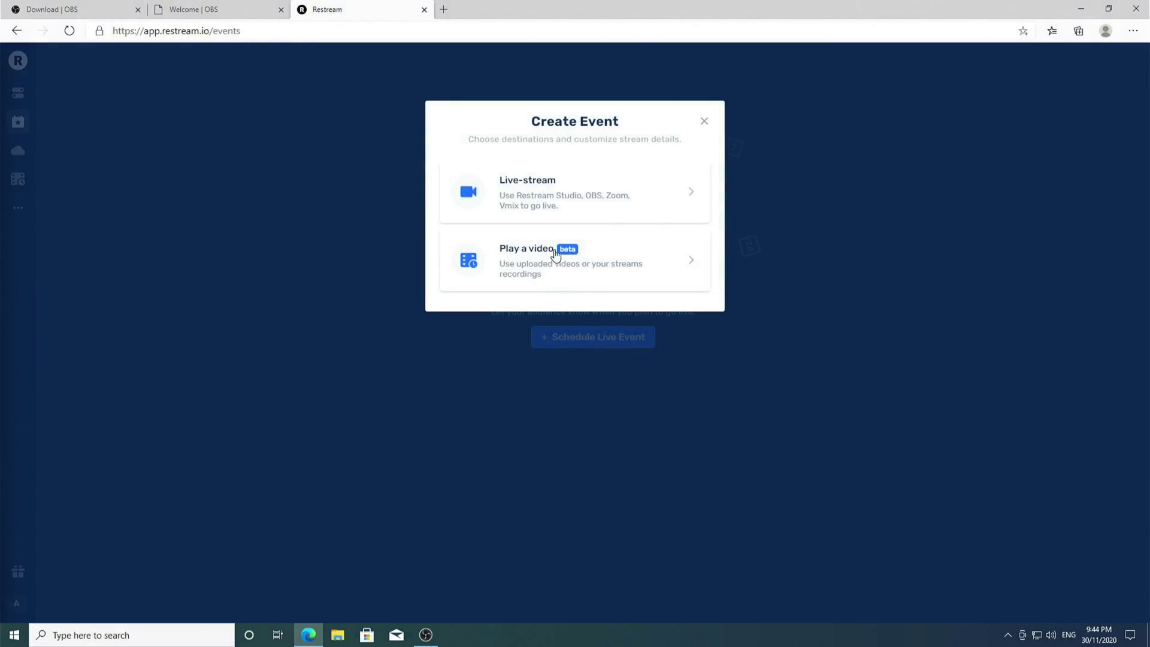
click(576, 212)
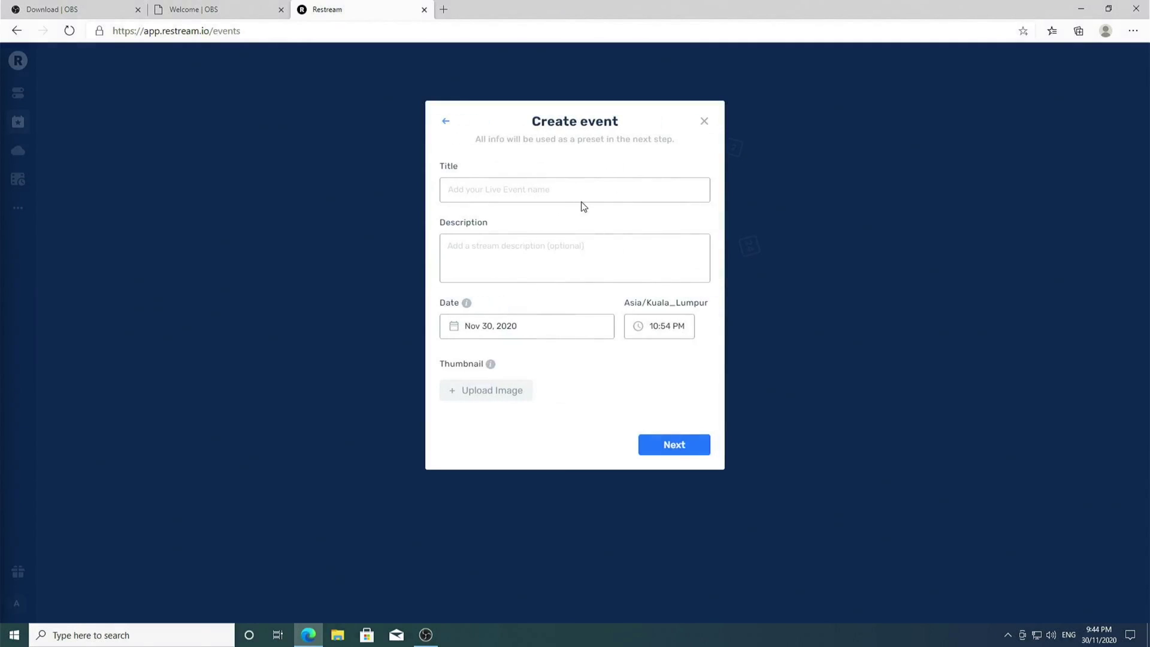
text(Test)
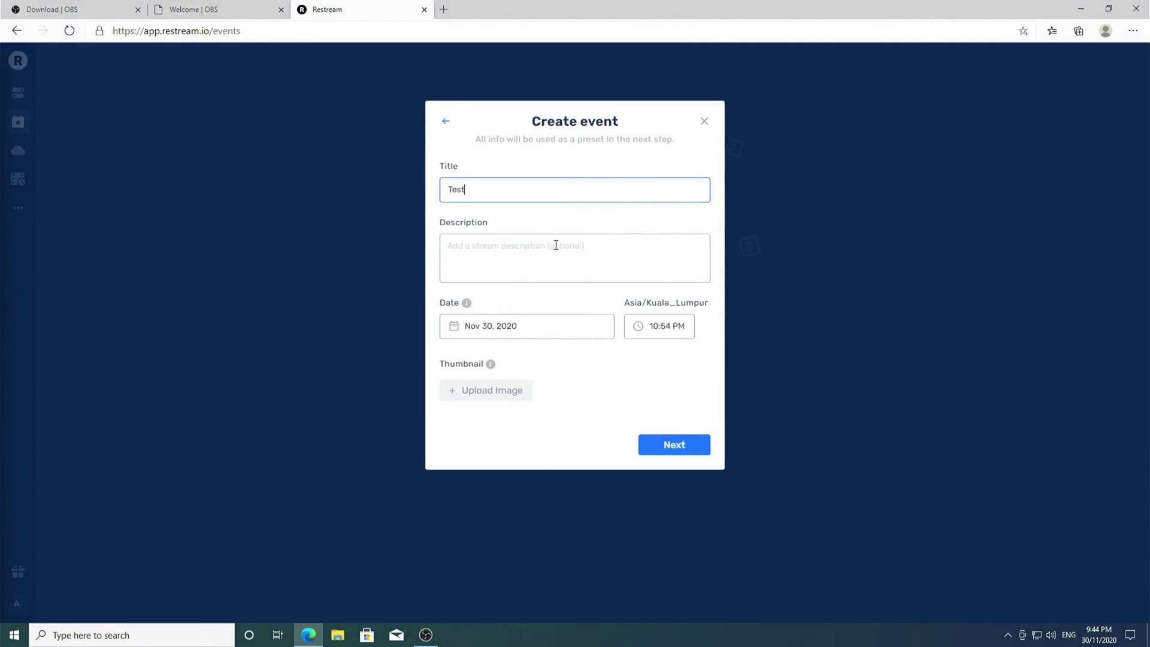
click(555, 246)
text(Test)
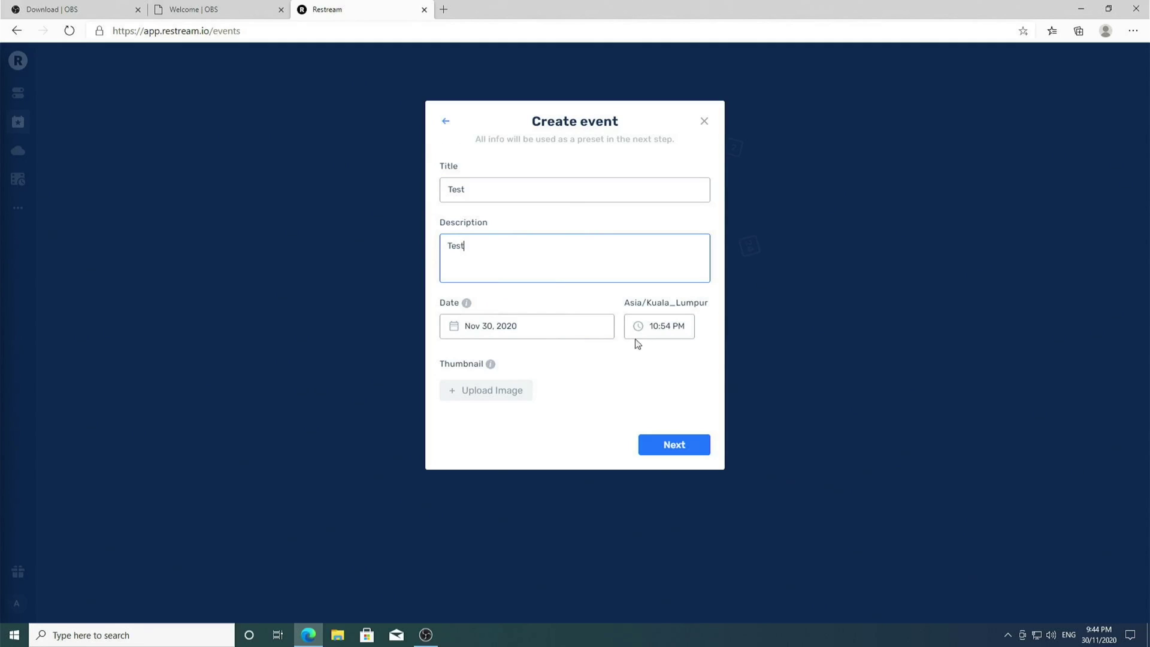
Set the event date to Dec 05, 2020 and turn off the Facebook destination
click(666, 327)
click(562, 322)
key(ctrl+a)
key(ctrl+v)
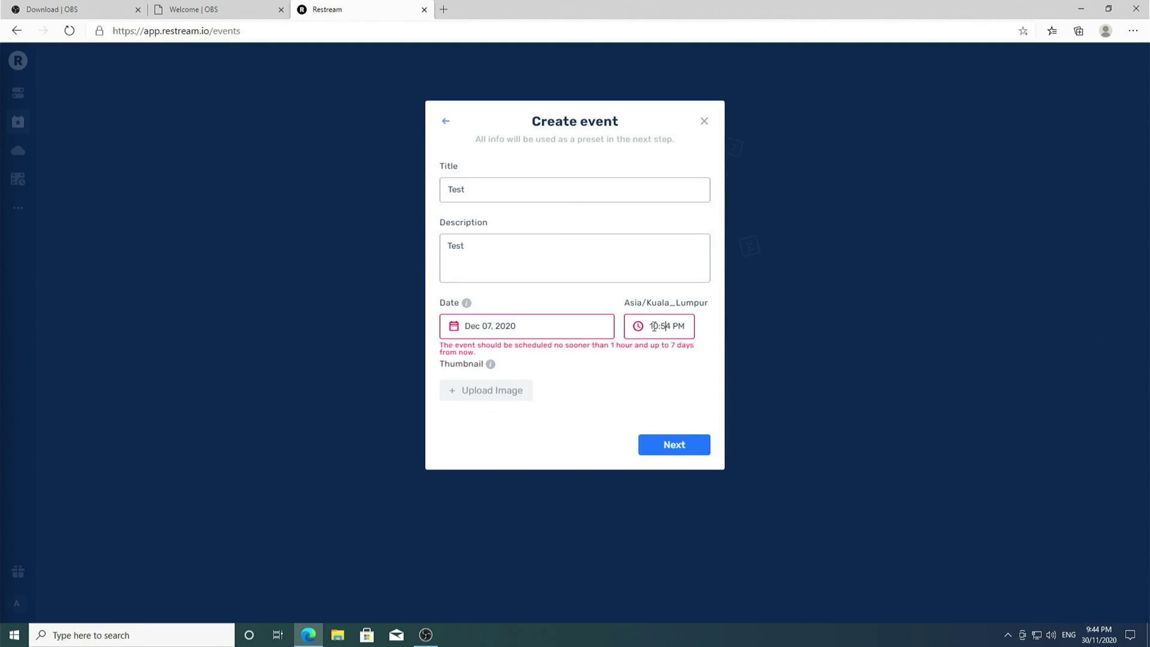
click(515, 326)
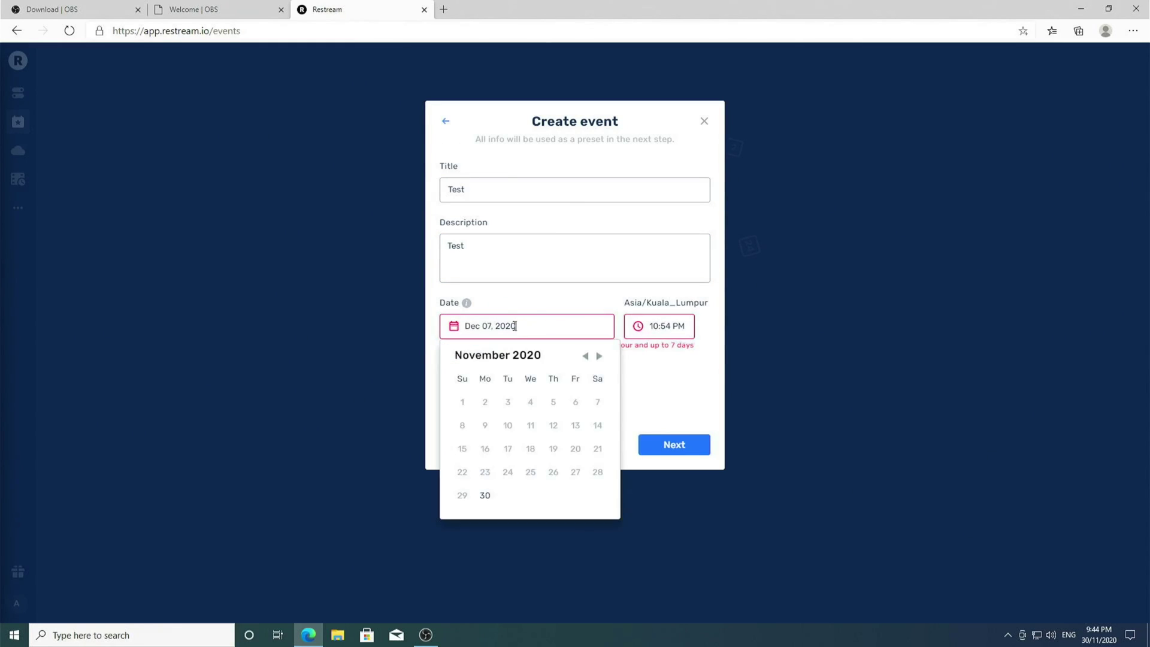
click(599, 356)
click(592, 402)
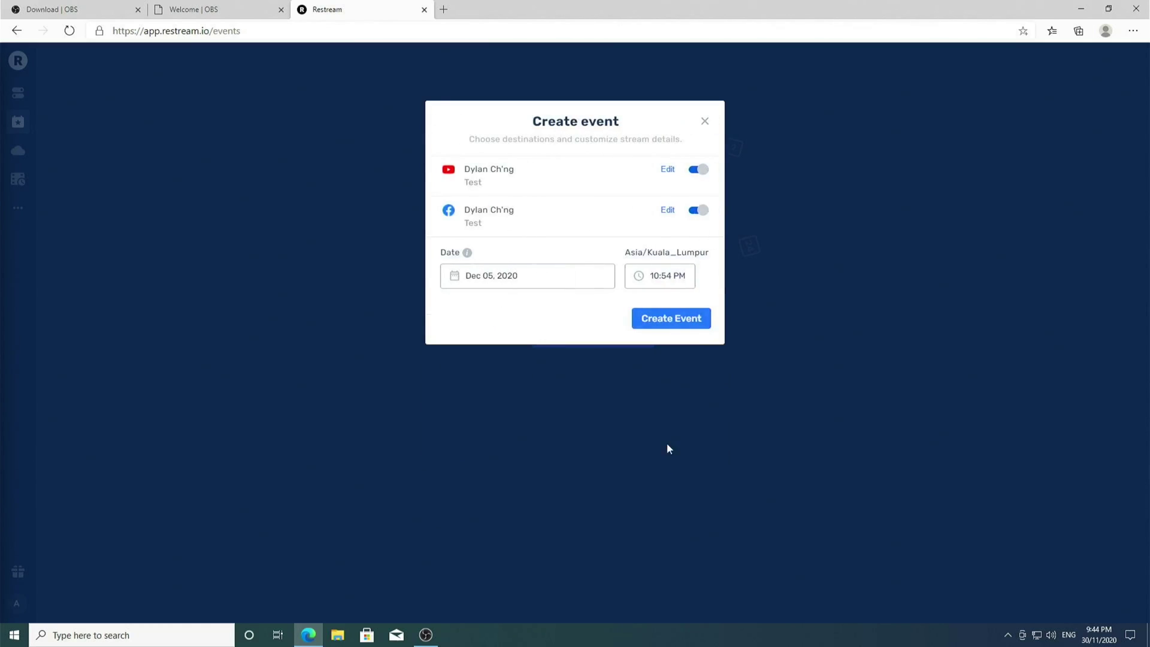
click(699, 216)
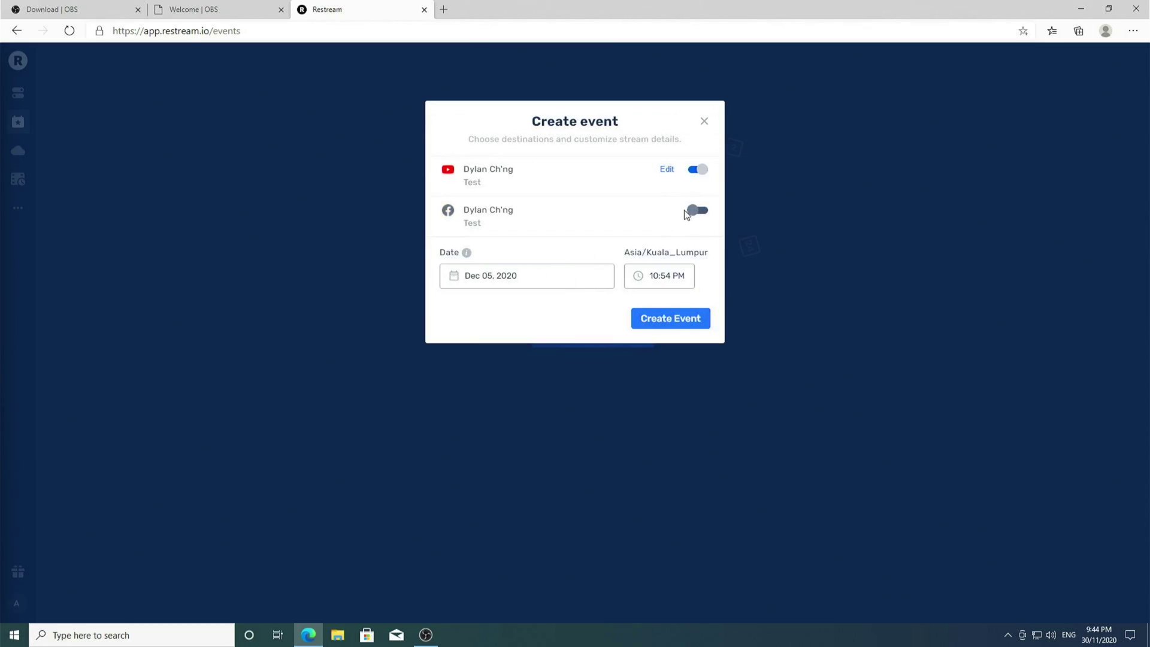
Create the Test event and copy its stream key from RTMP Settings
click(689, 318)
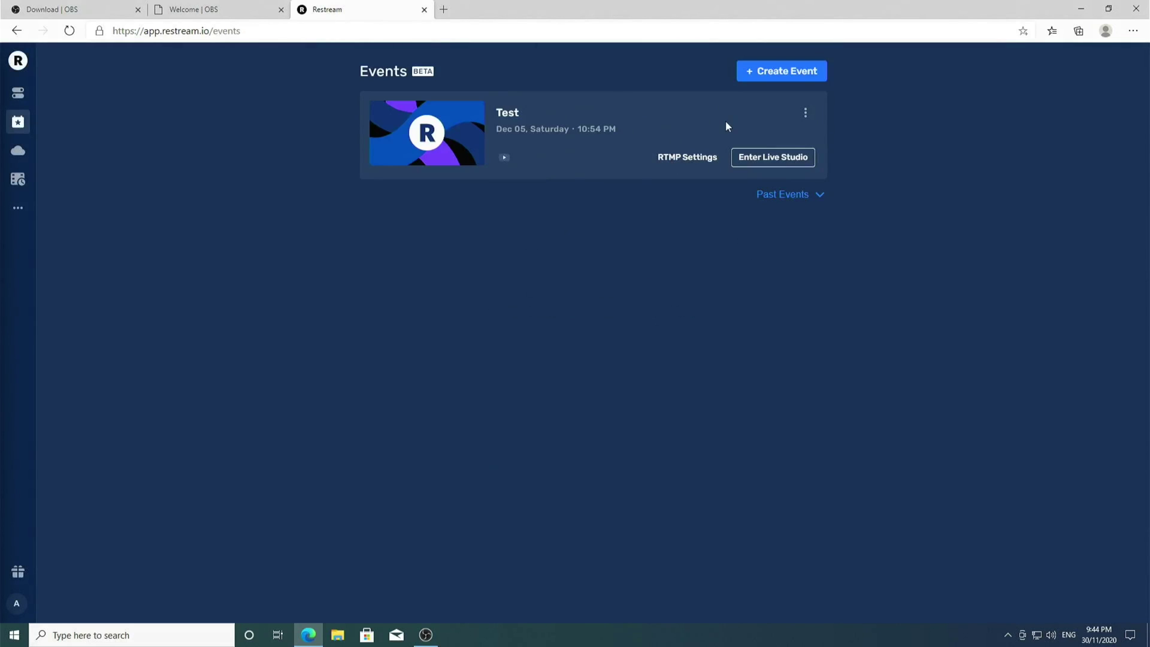
click(714, 158)
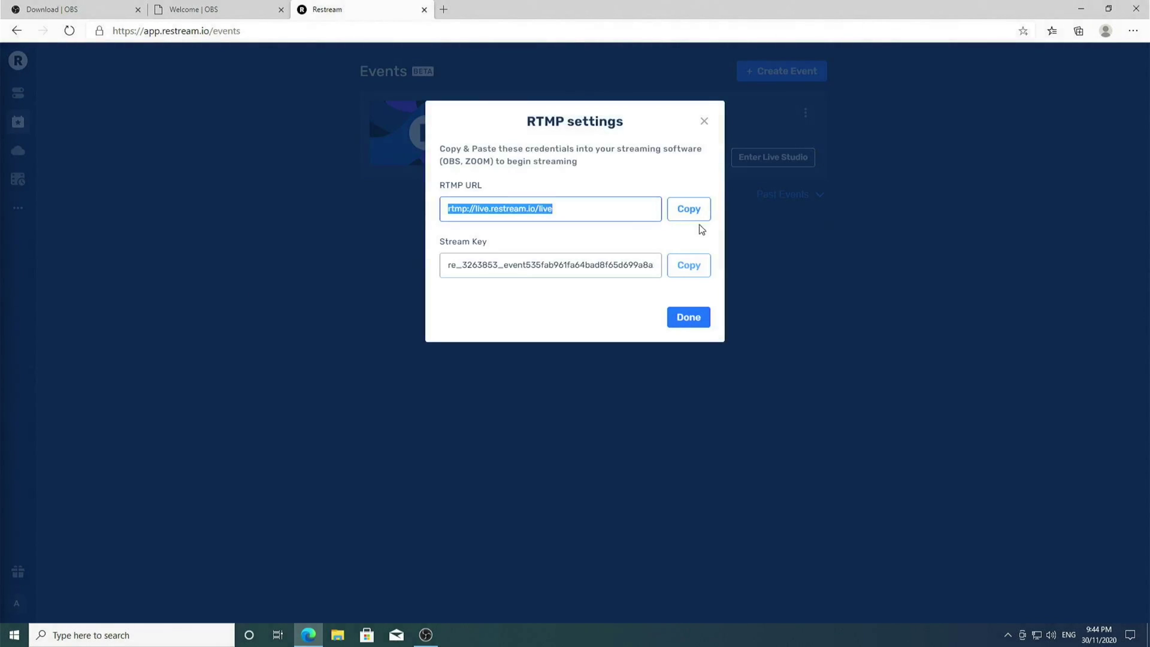
click(693, 265)
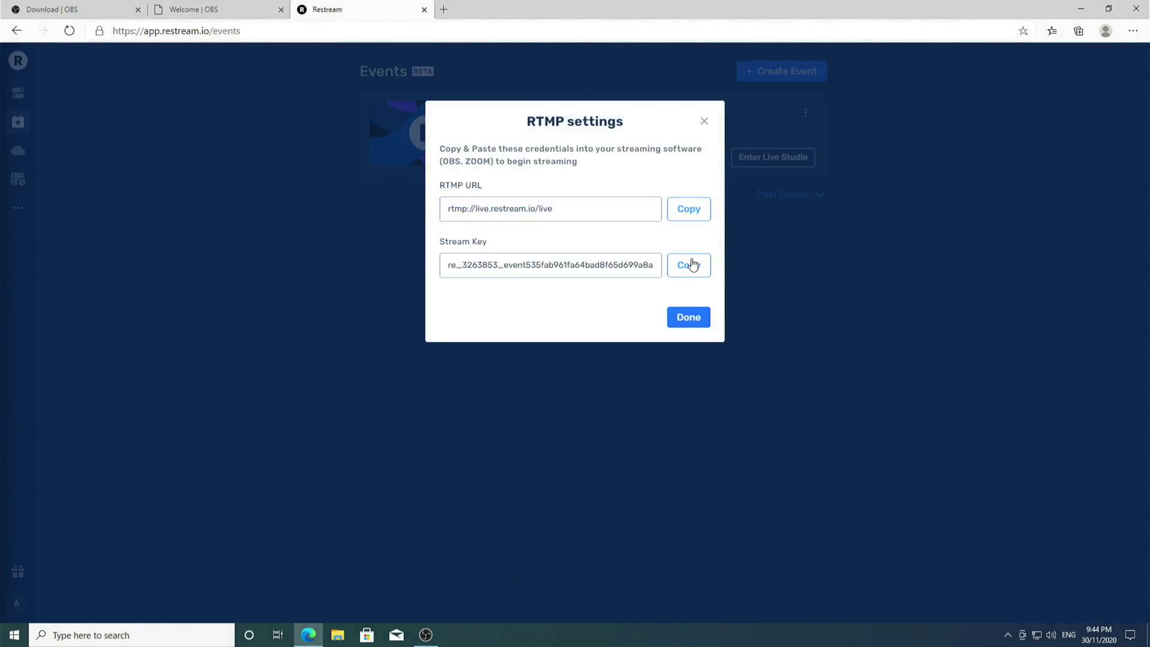
click(443, 9)
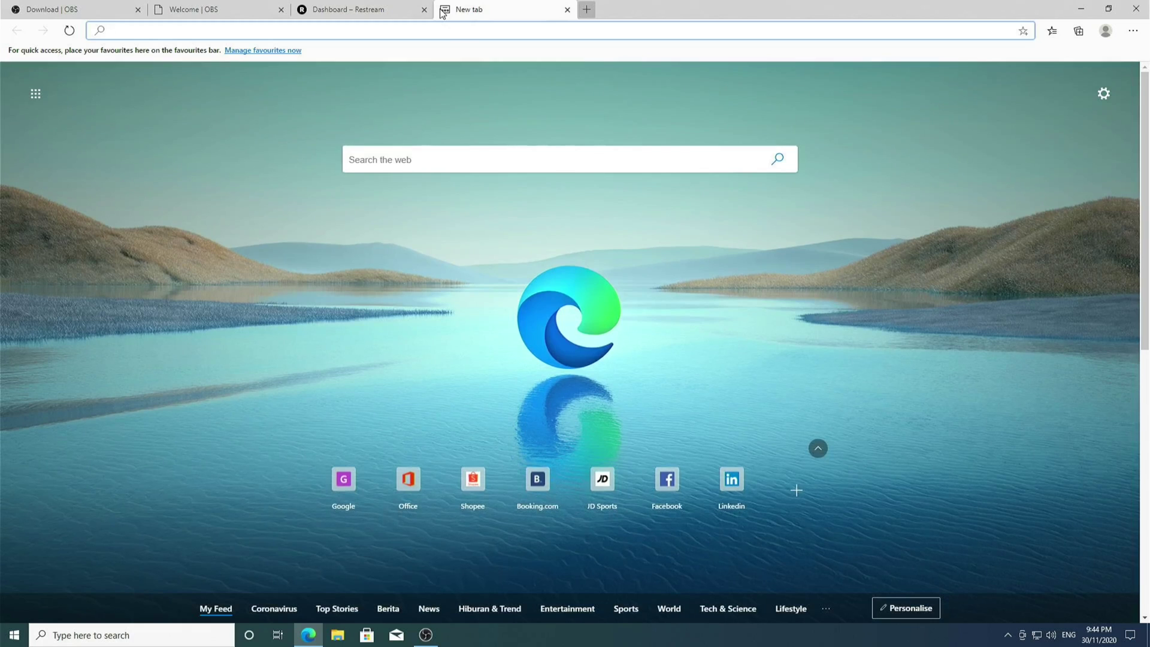
Search Google for 'restream OBS' to find Restream's OBS connection guide
text(google)
key(Tab)
text(res)
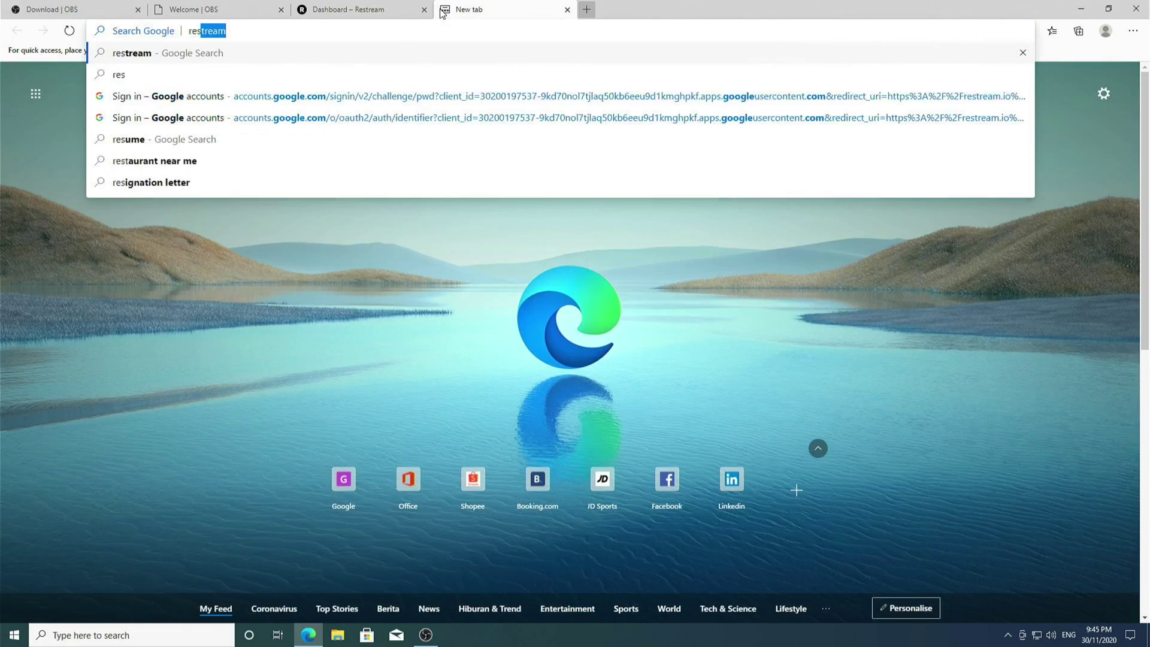
text(tream OBS)
key(Return)
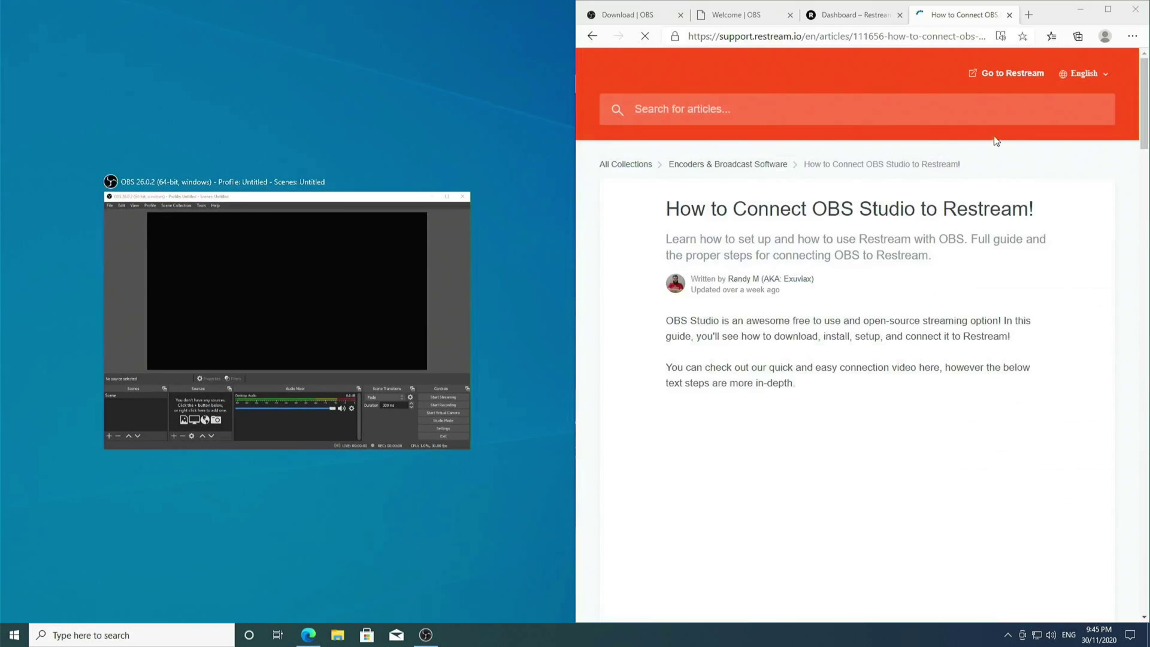
Snap OBS beside the Restream guide and scroll the guide down to its Output and Video steps
click(375, 296)
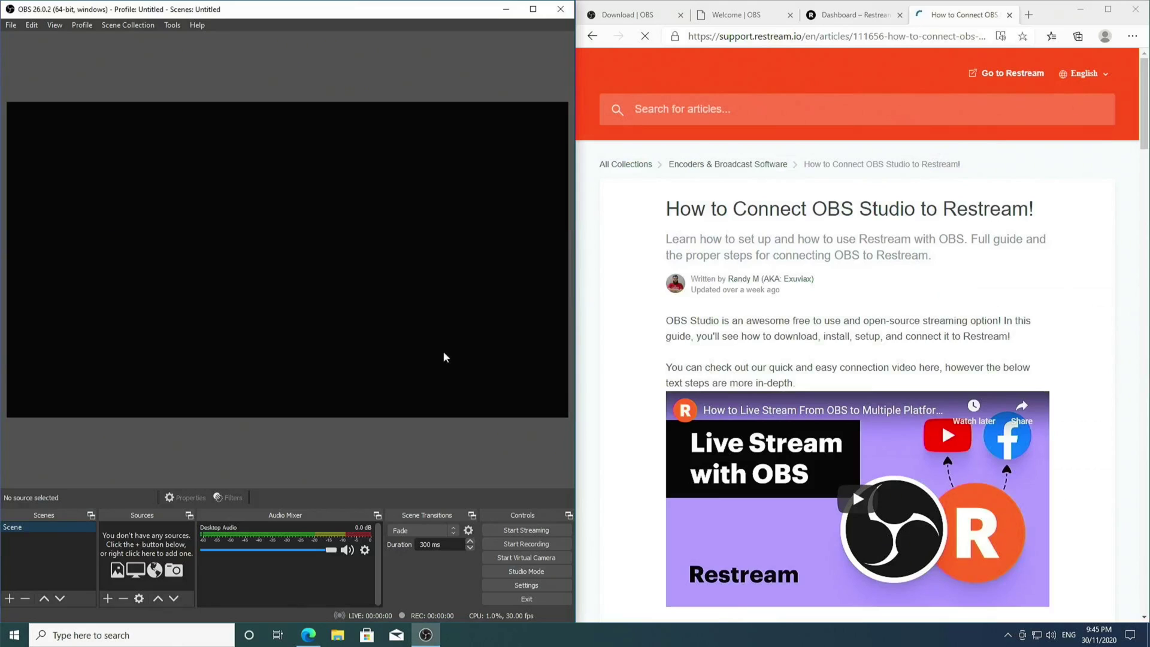
scroll(646, 393, down, 13)
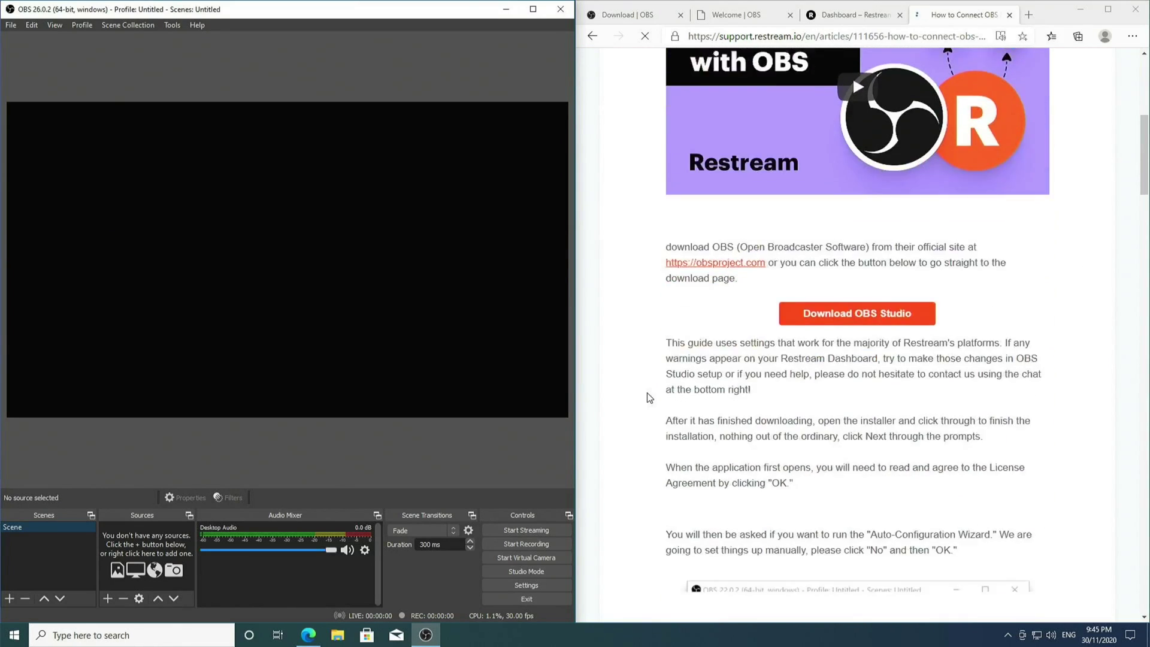
scroll(653, 399, down, 12)
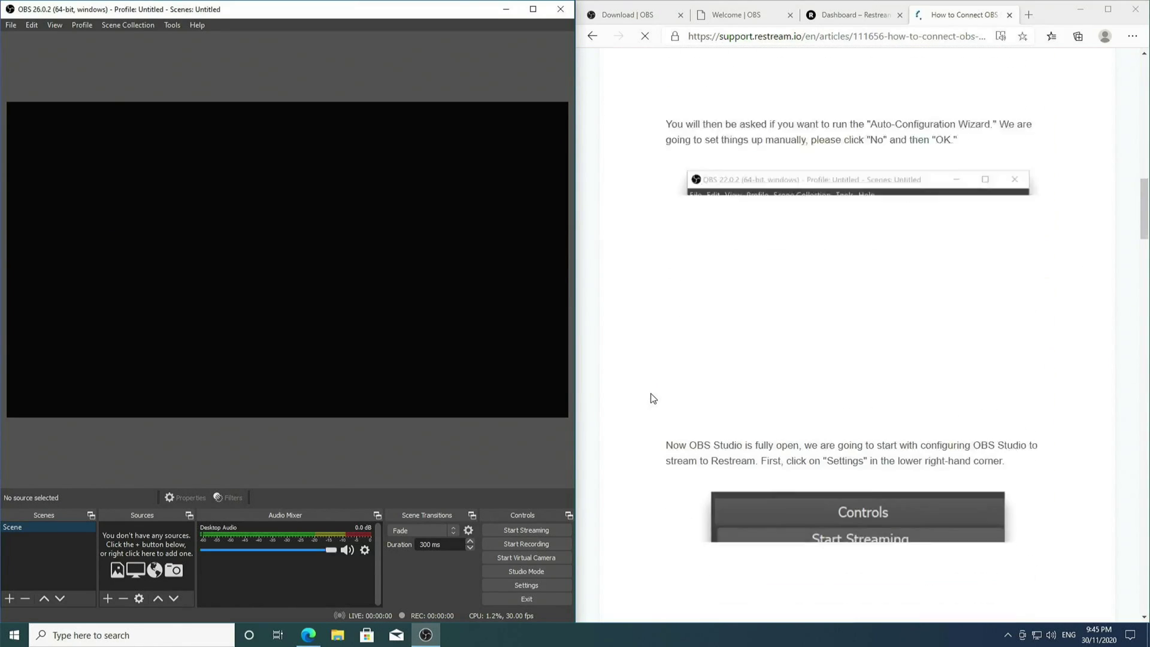
scroll(654, 398, down, 12)
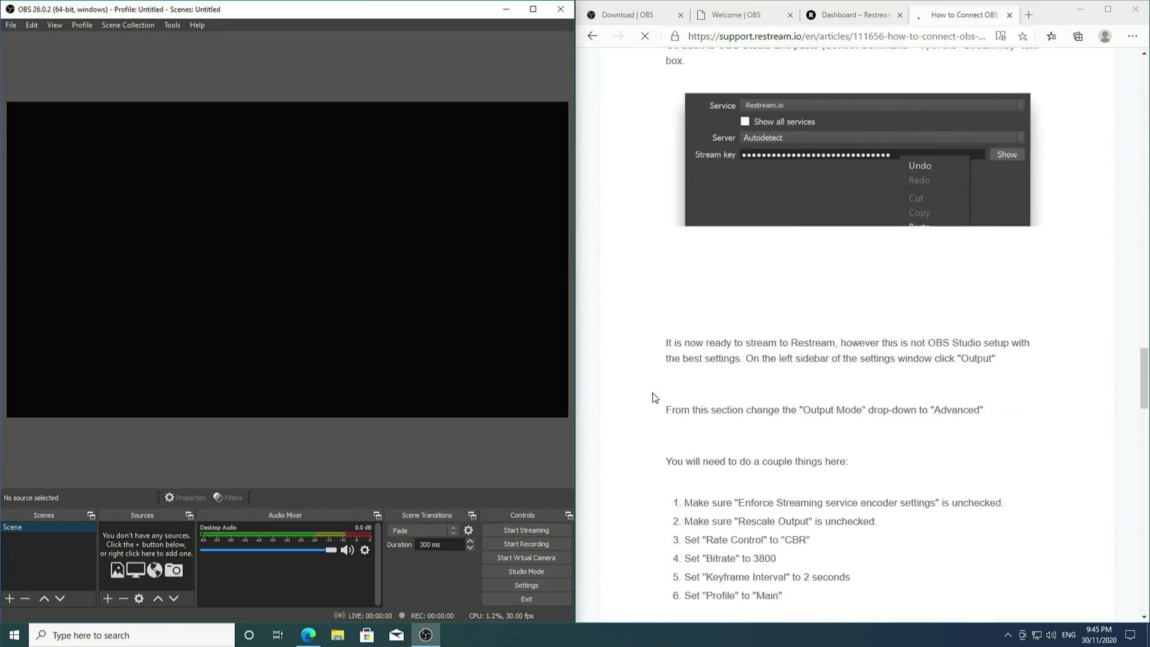
scroll(737, 363, down, 3)
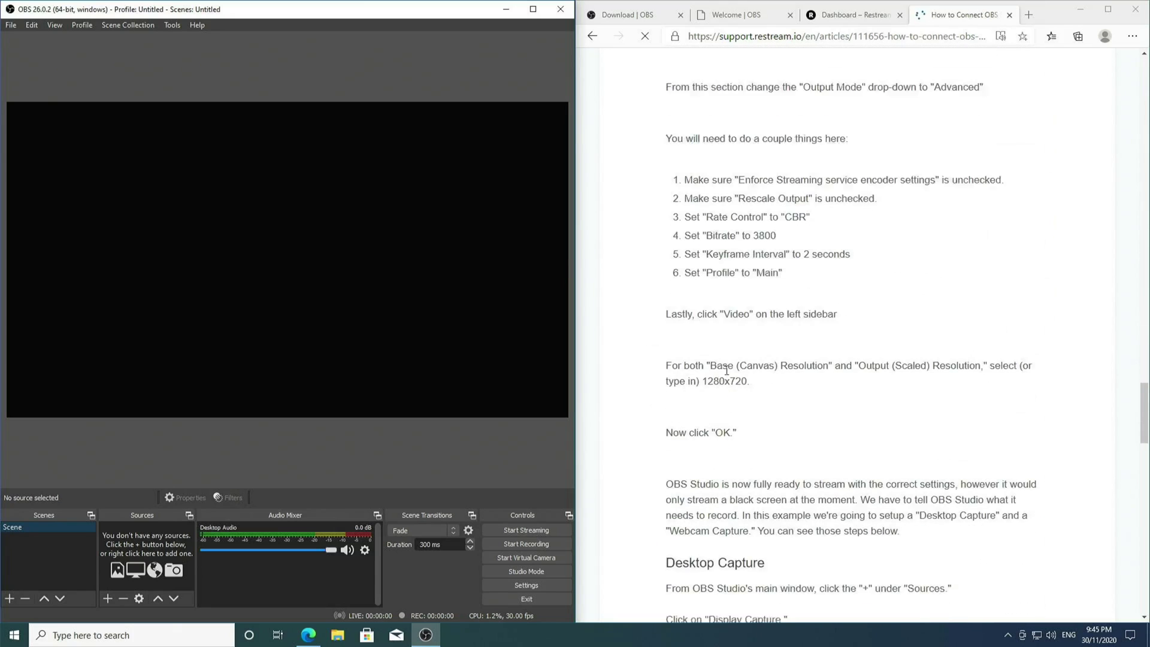
Set the OBS stream service to Restream.io and paste in the Restream stream key
click(540, 583)
click(45, 152)
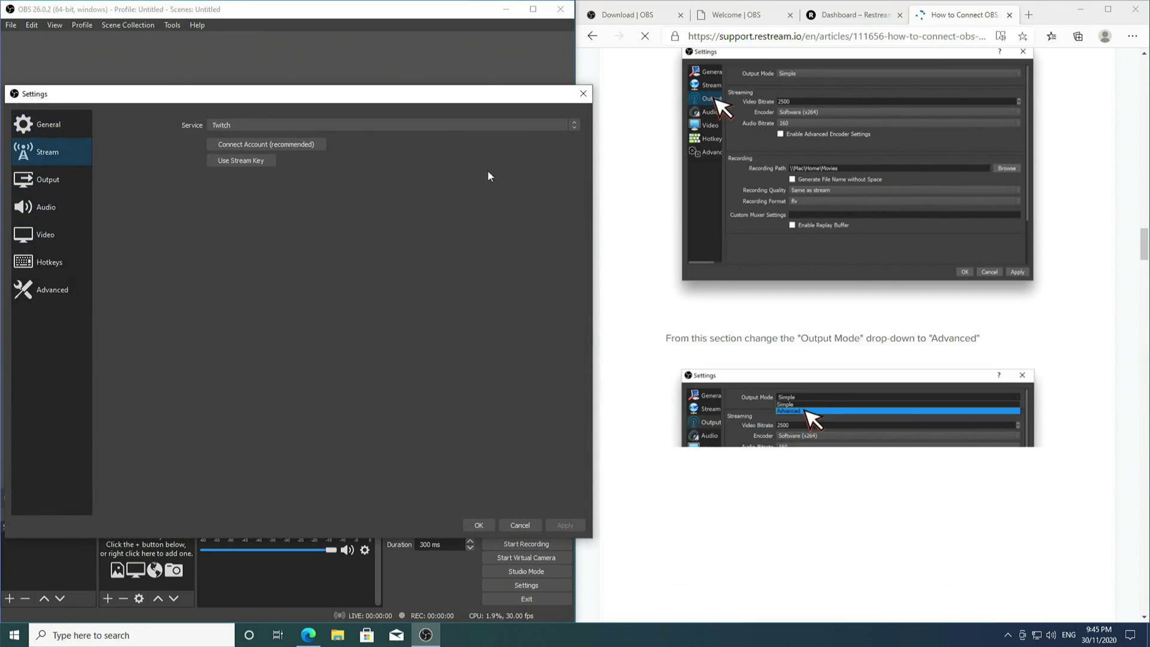
click(495, 124)
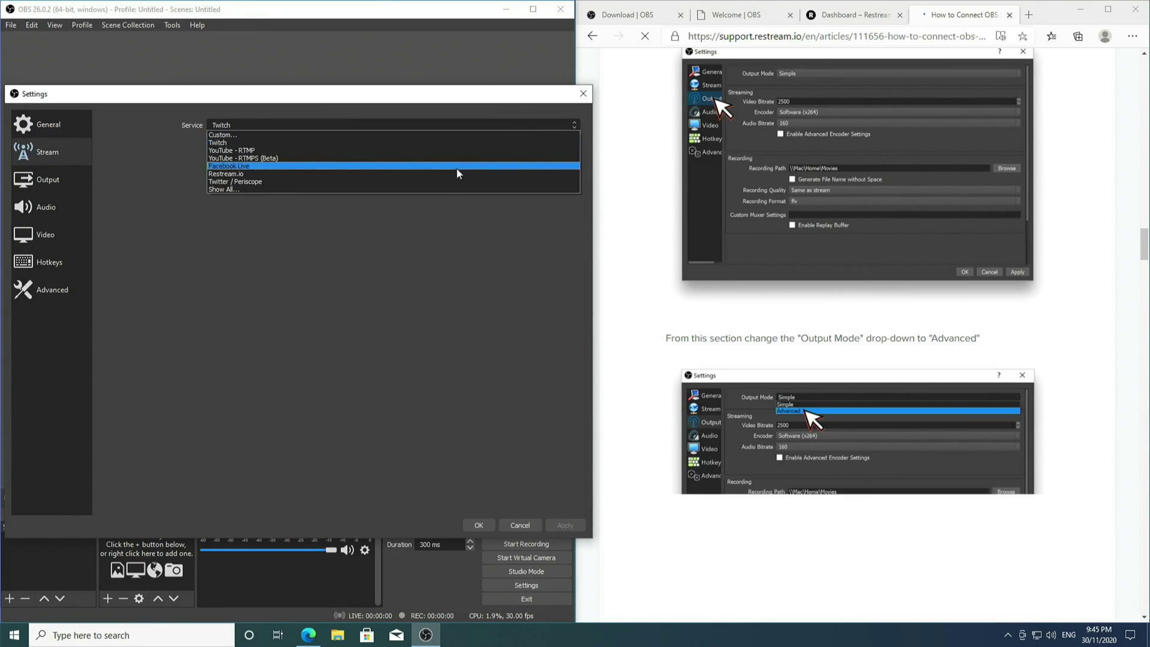
click(447, 176)
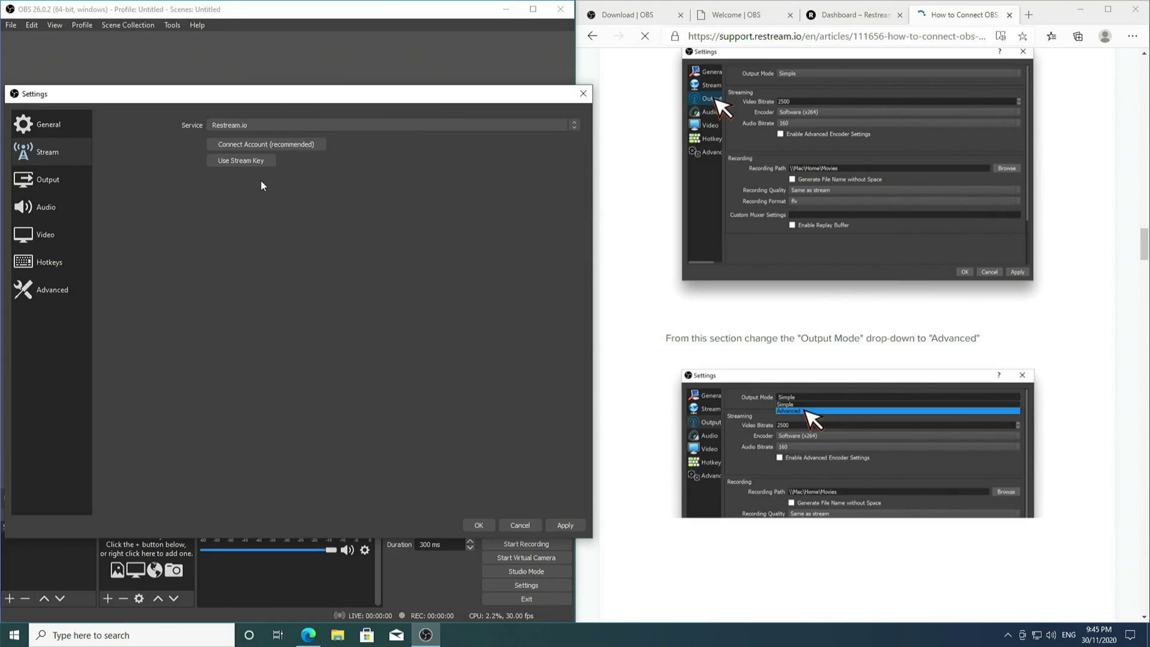
click(257, 165)
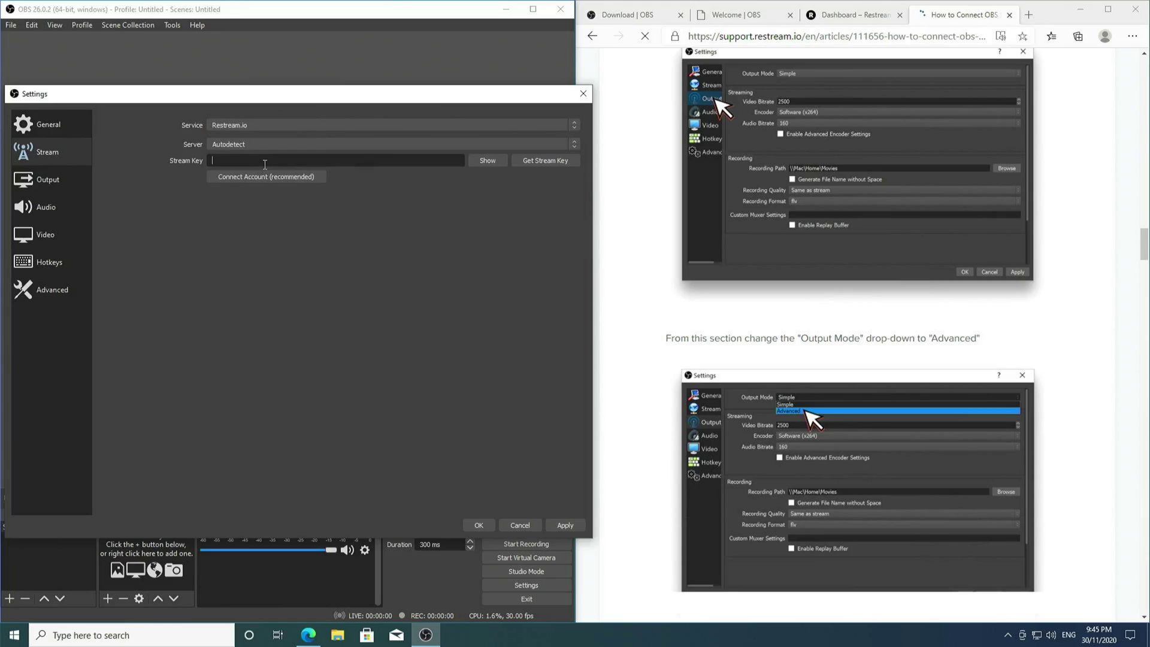
key(ctrl+v)
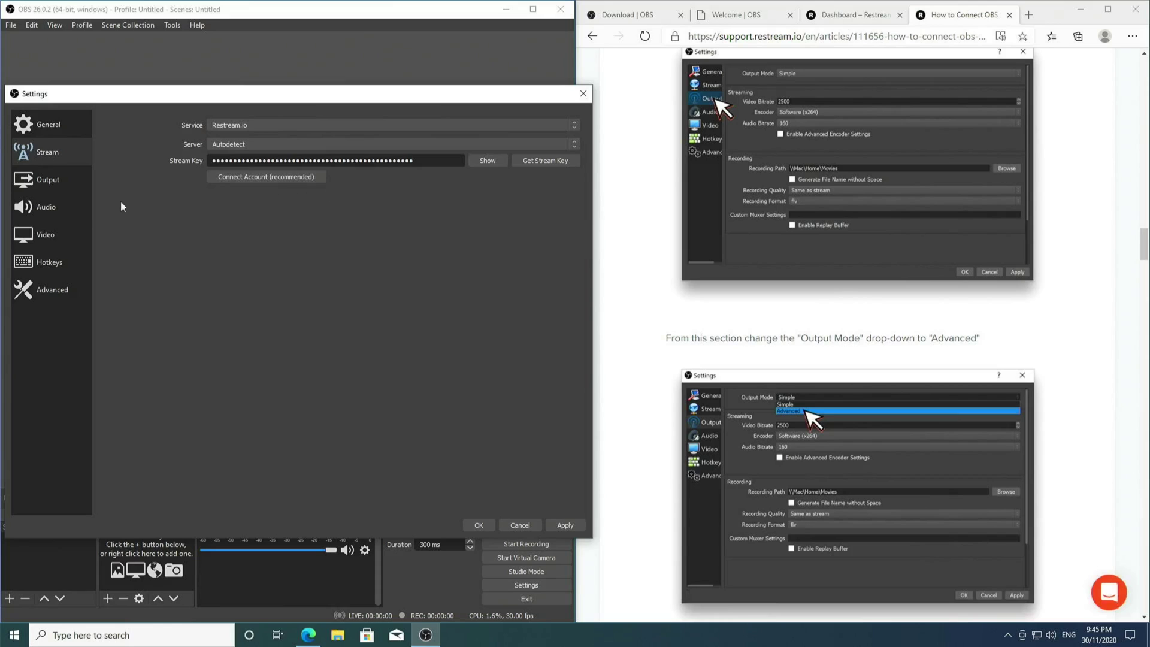
Switch the OBS output mode from Simple to Advanced
click(46, 186)
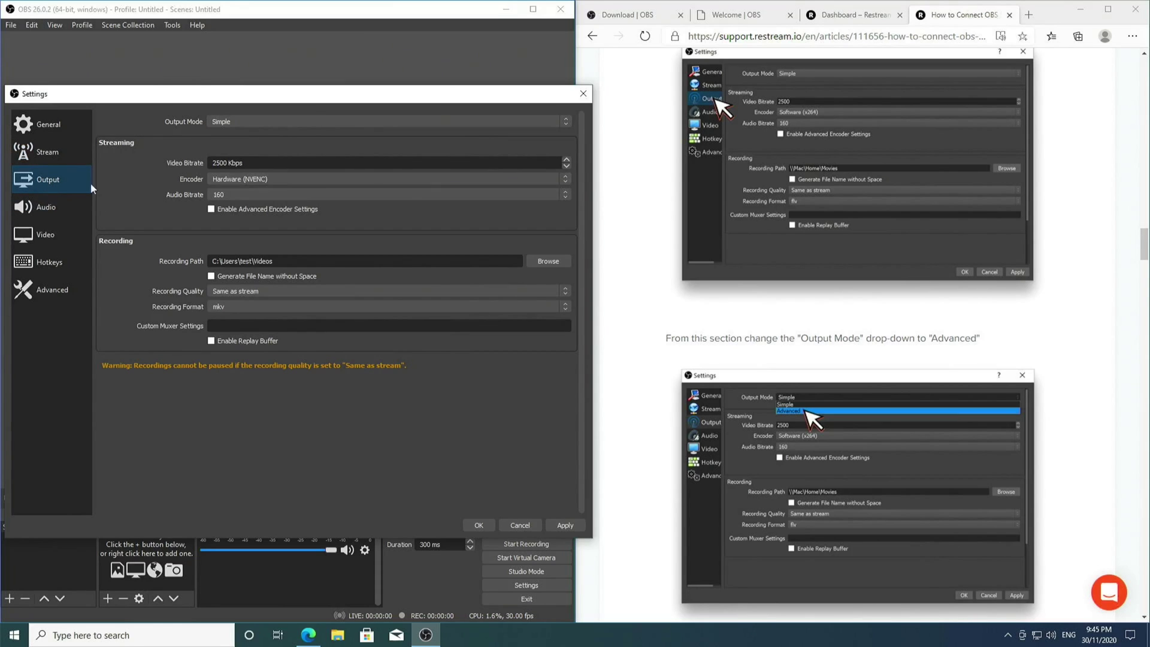
click(298, 121)
click(282, 139)
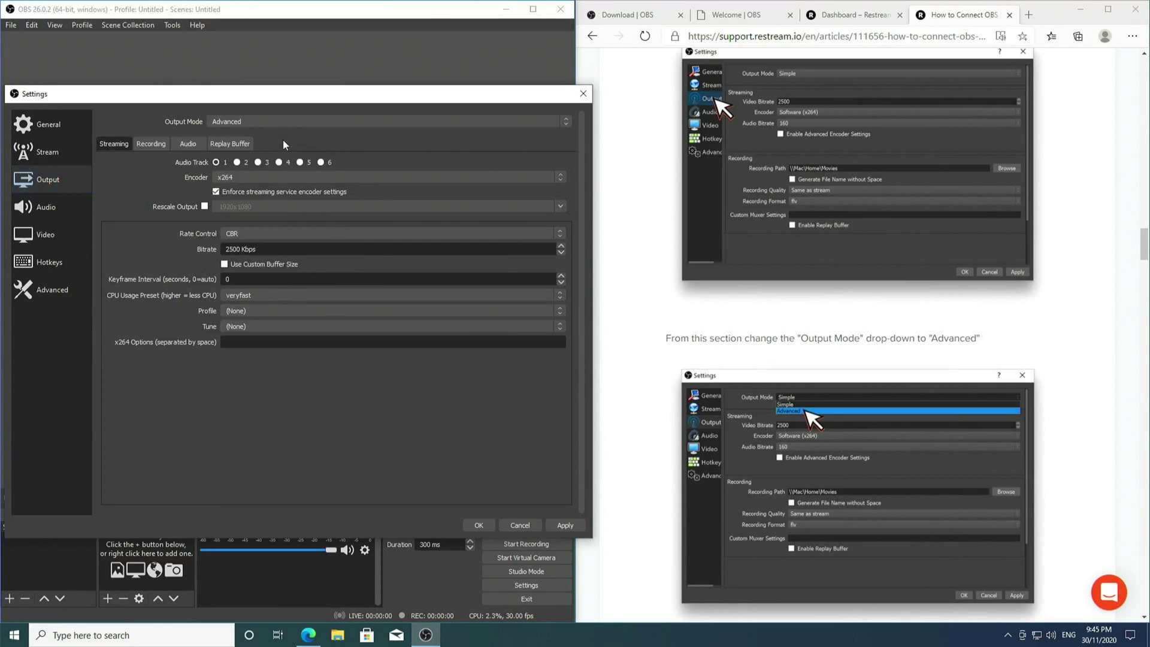
scroll(664, 203, up, 3)
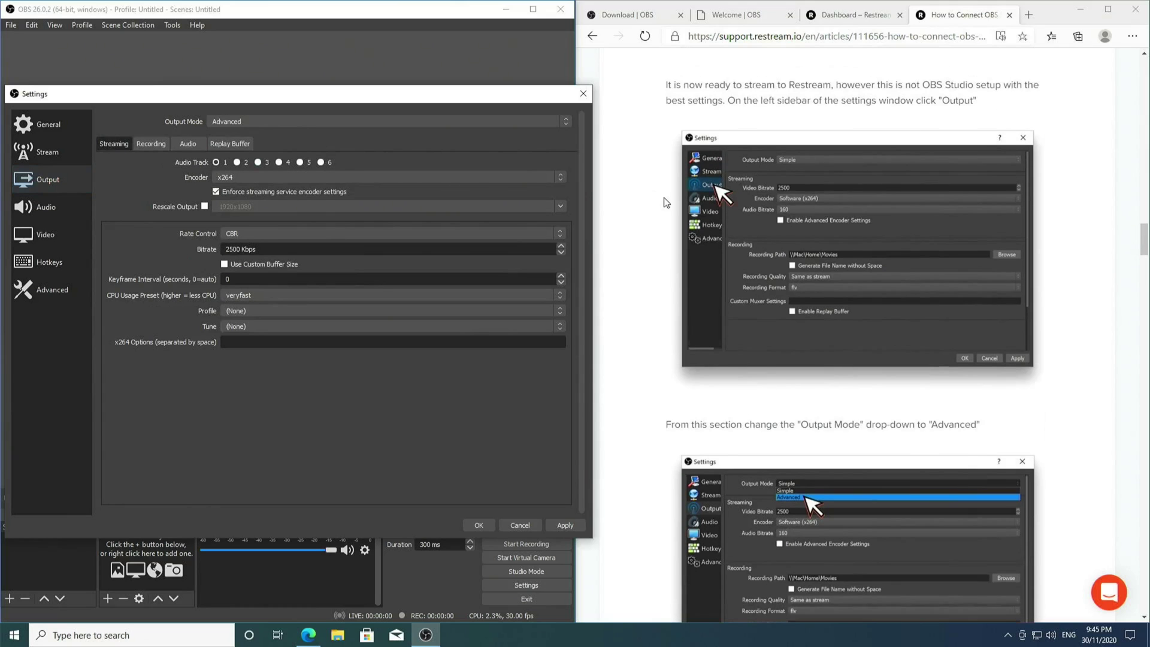
scroll(664, 198, down, 5)
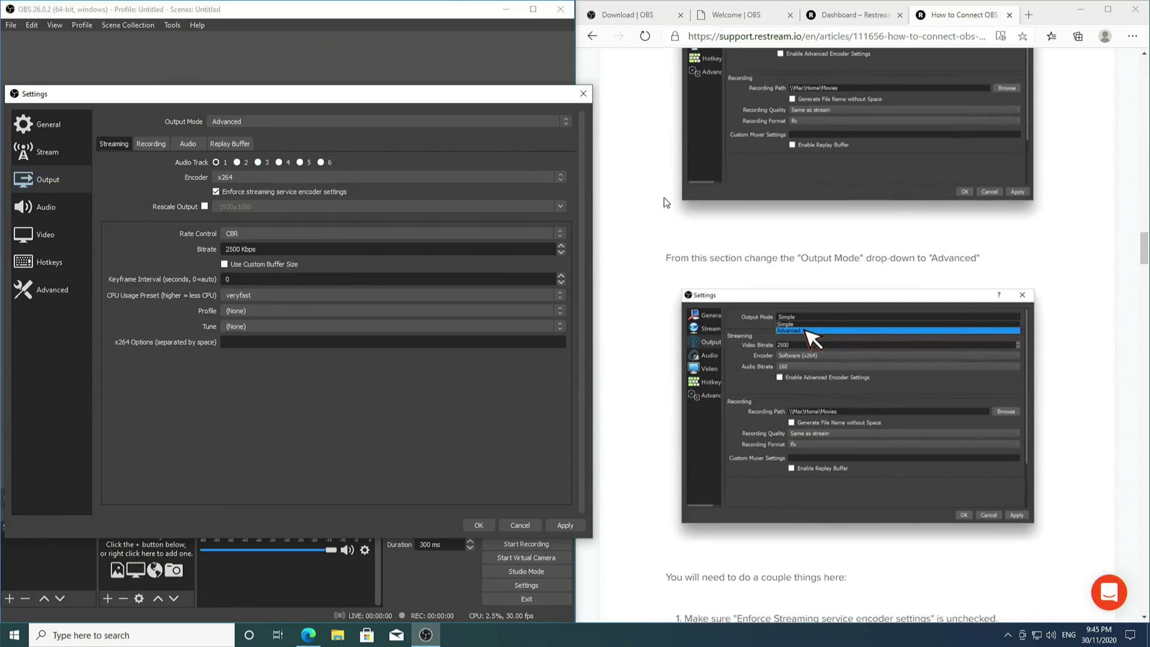
scroll(663, 197, down, 6)
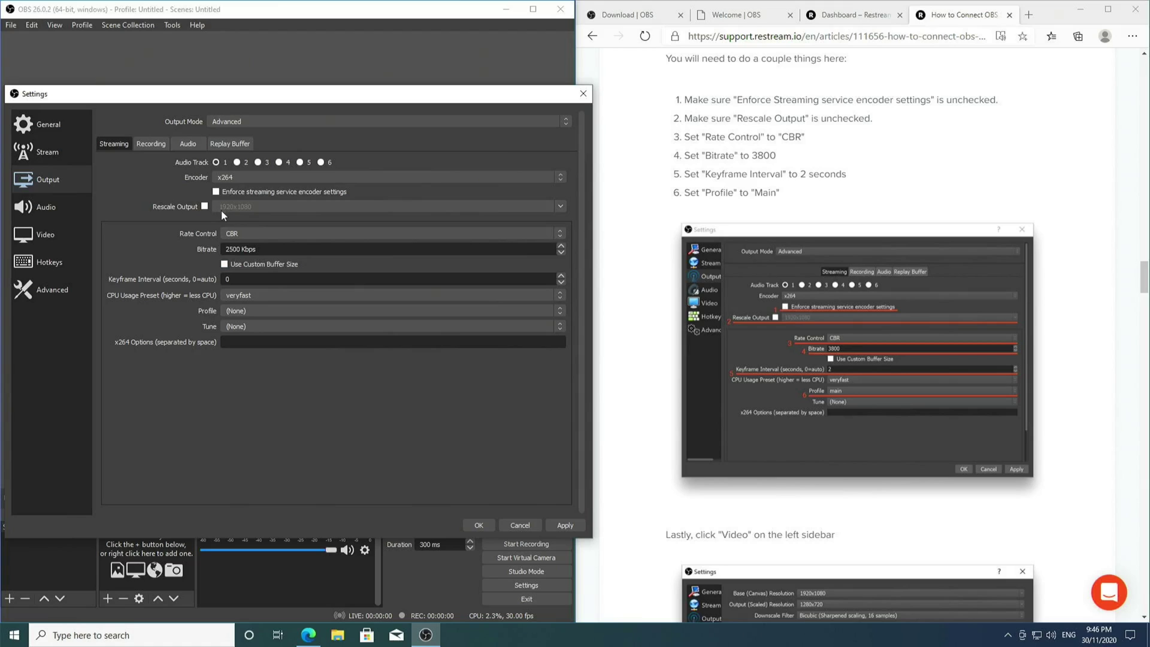
Keep CBR rate control, edit the 2500 bitrate, and set keyframe interval 2 and profile main
click(243, 235)
click(243, 236)
click(240, 249)
drag(240, 249, 218, 251)
click(232, 278)
text(2)
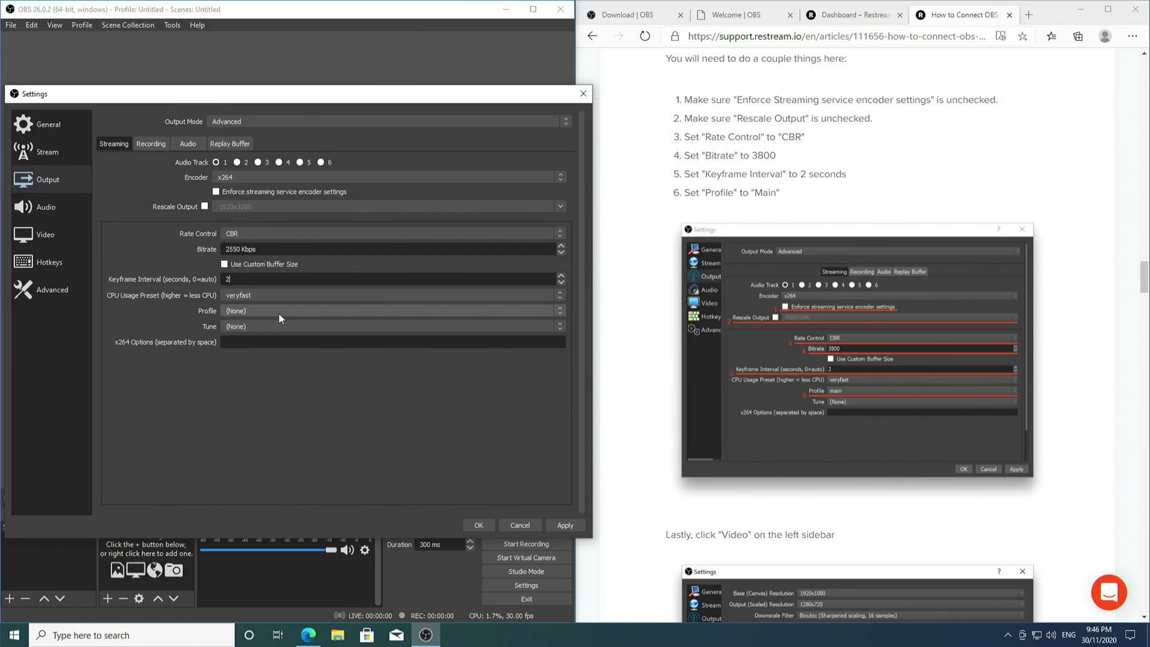
click(278, 312)
click(300, 336)
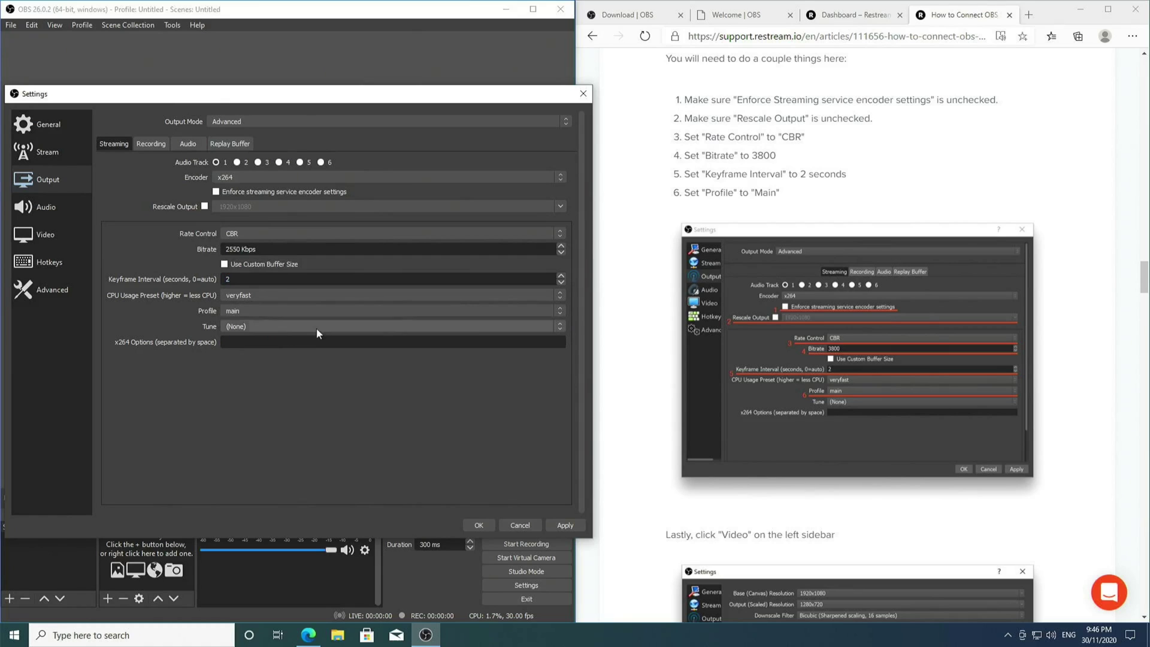
scroll(872, 383, down, 4)
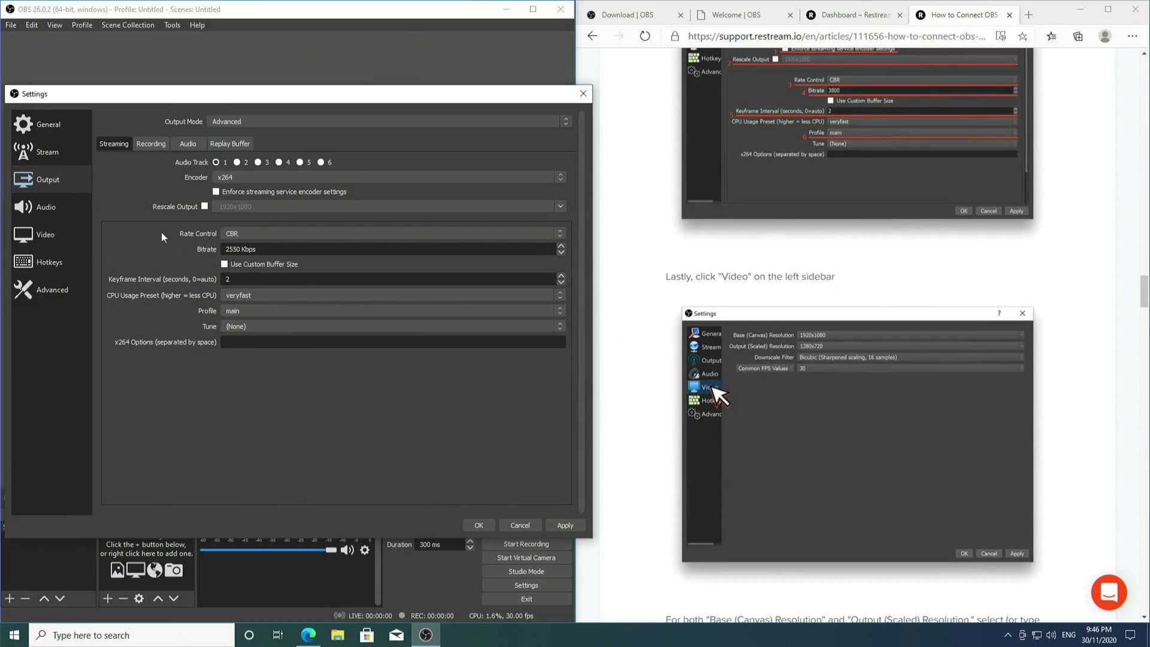
Change the output (scaled) resolution from 1280x720 to 1920x1080 and apply it
click(65, 232)
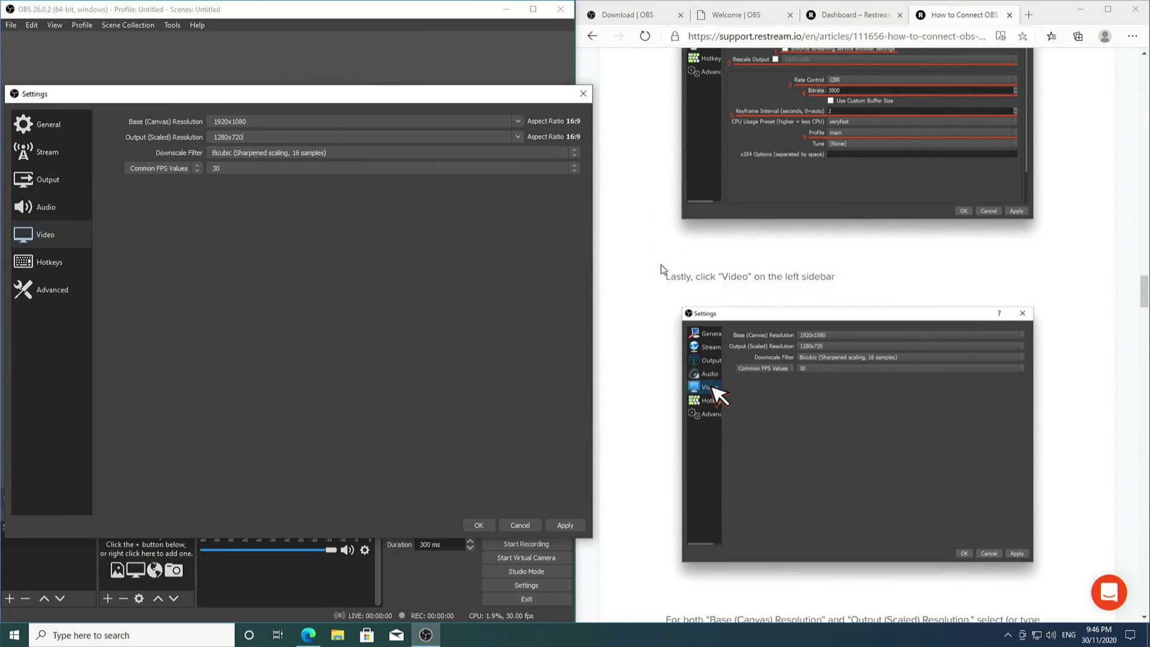
scroll(660, 264, down, 4)
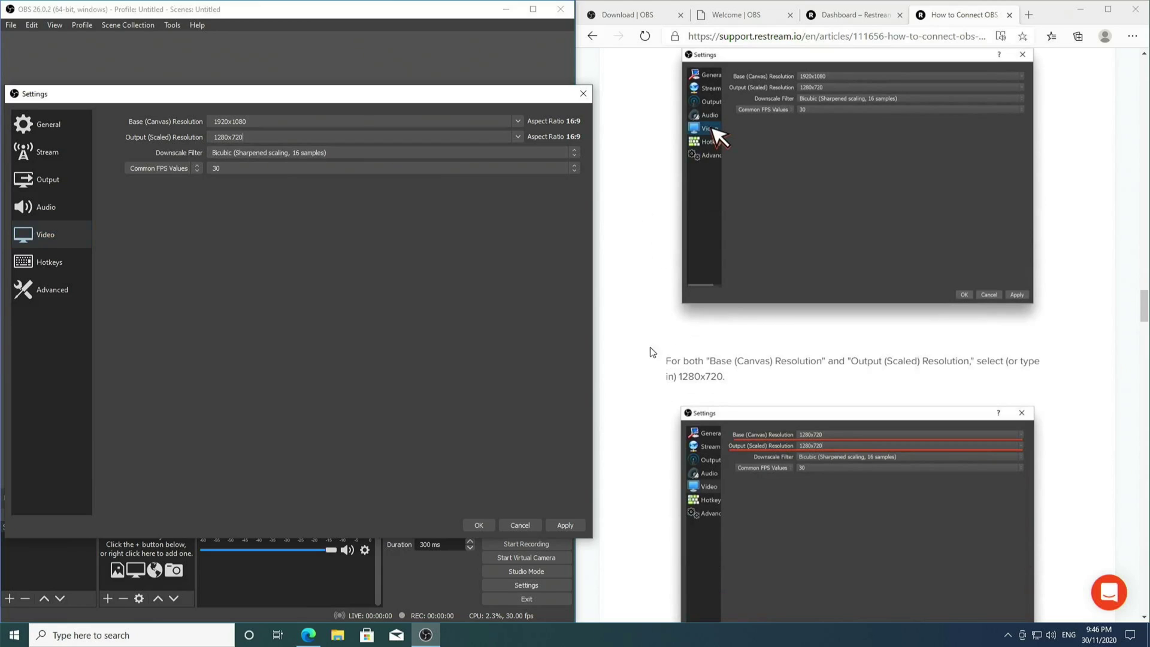
drag(245, 137, 152, 133)
text(1920x10)
click(362, 137)
scroll(686, 411, down, 10)
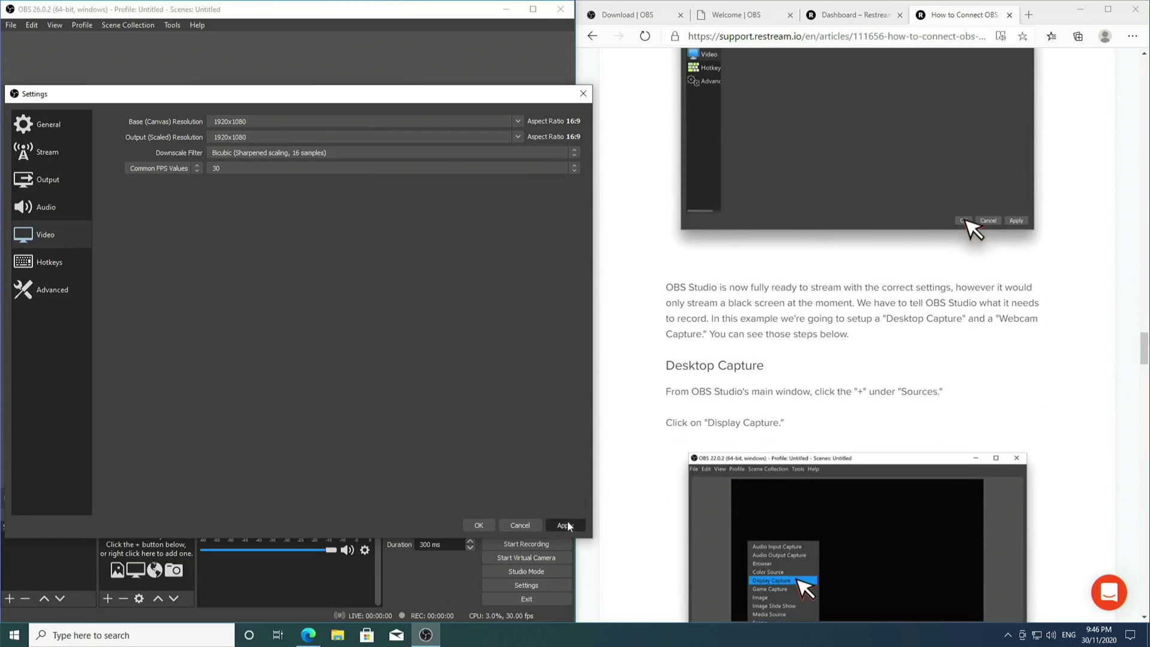
click(566, 517)
Save and close the OBS settings
click(466, 521)
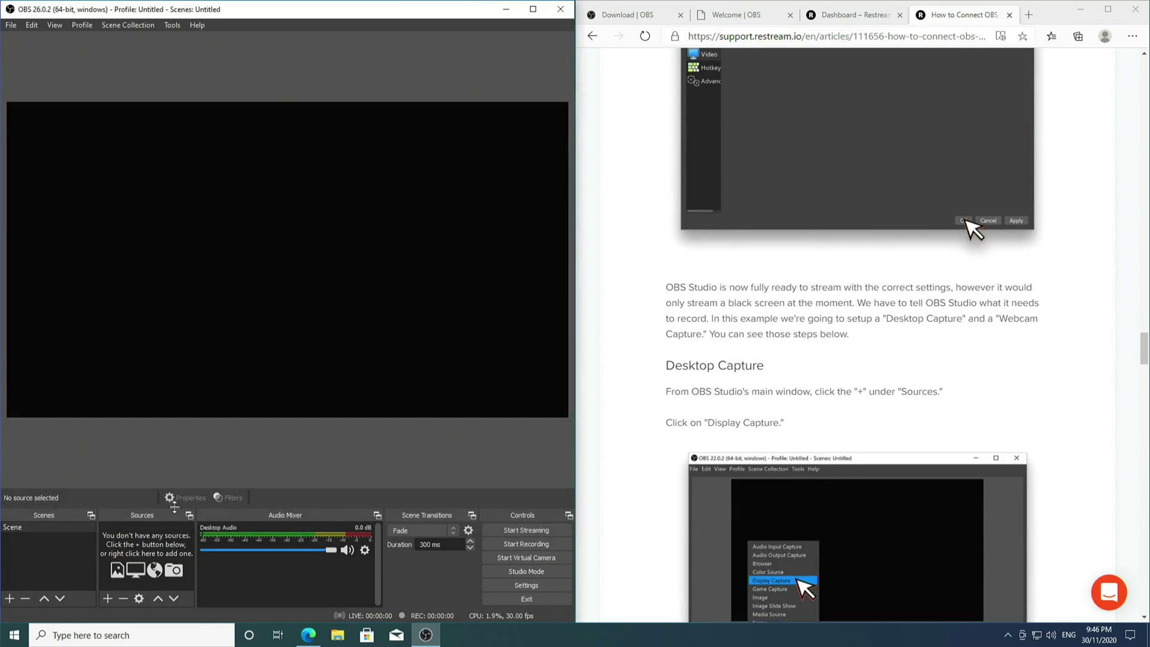
scroll(785, 440, down, 15)
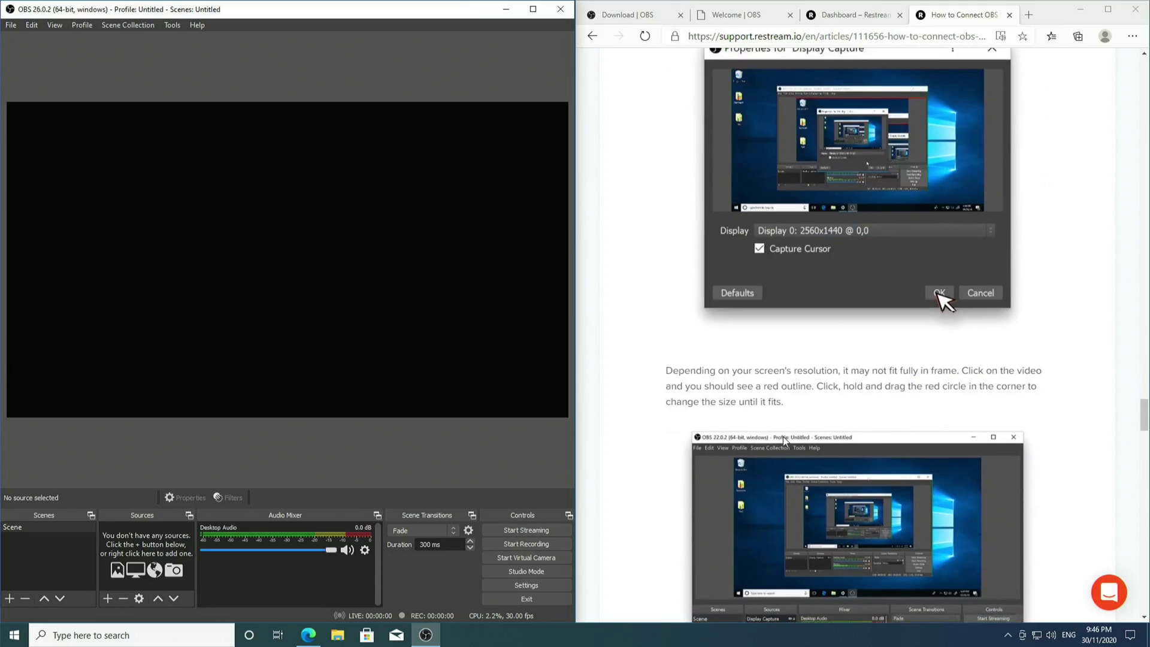
scroll(777, 443, down, 10)
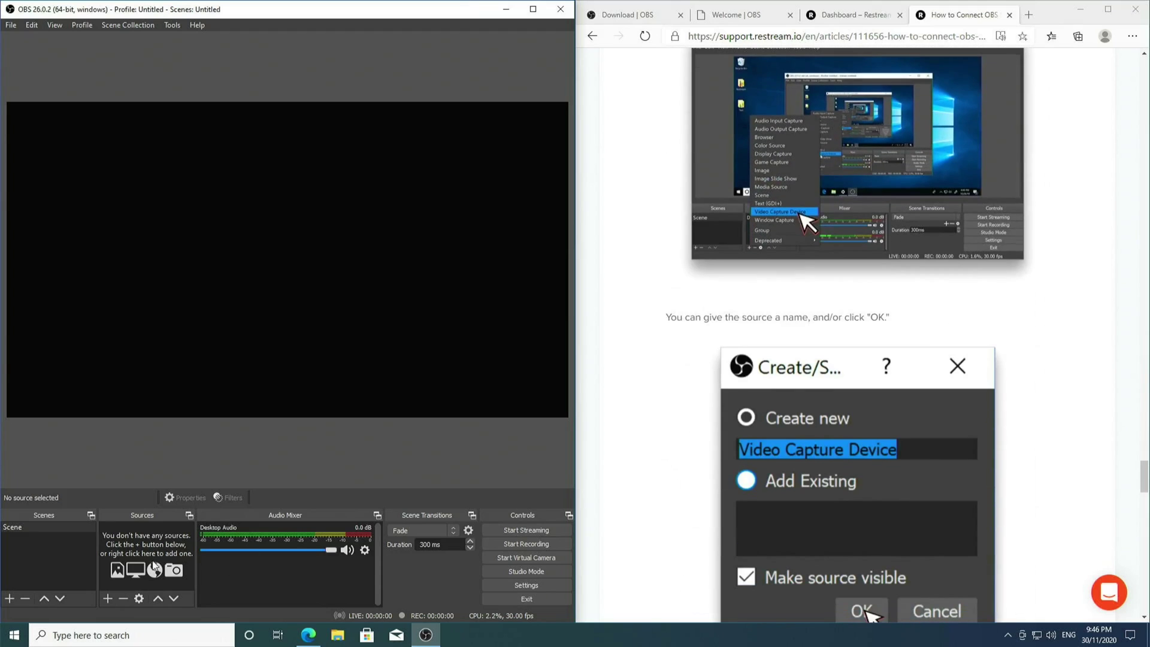
Add a Display Capture source of Display 1 (1920x1080) with default properties
click(108, 597)
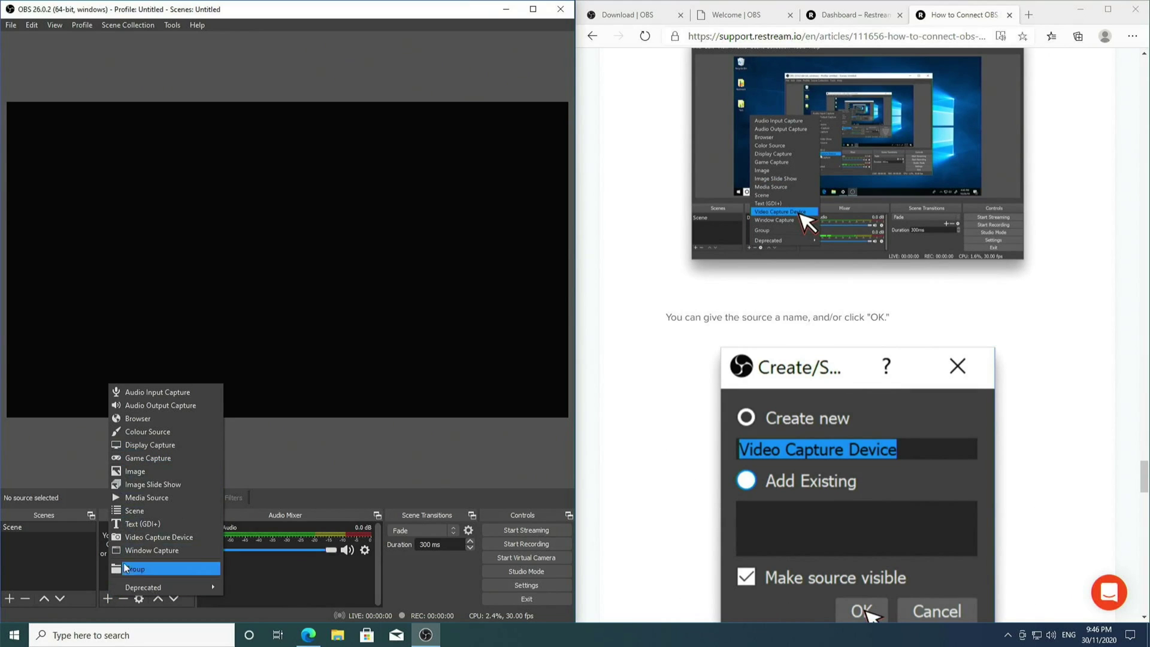
click(173, 448)
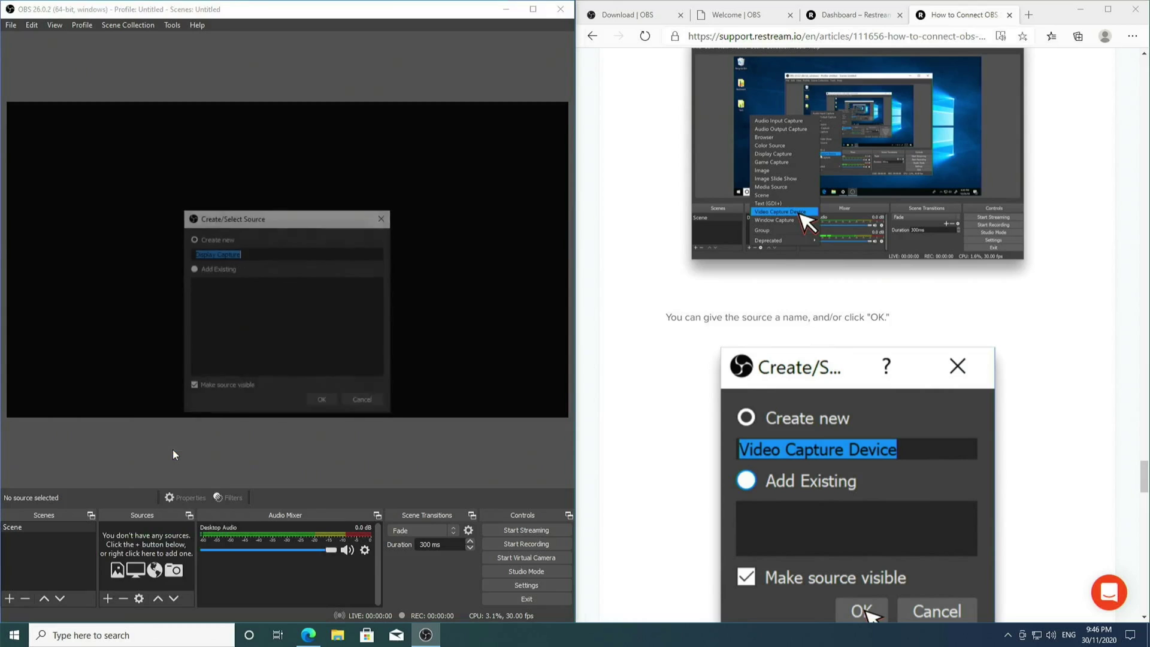
click(326, 400)
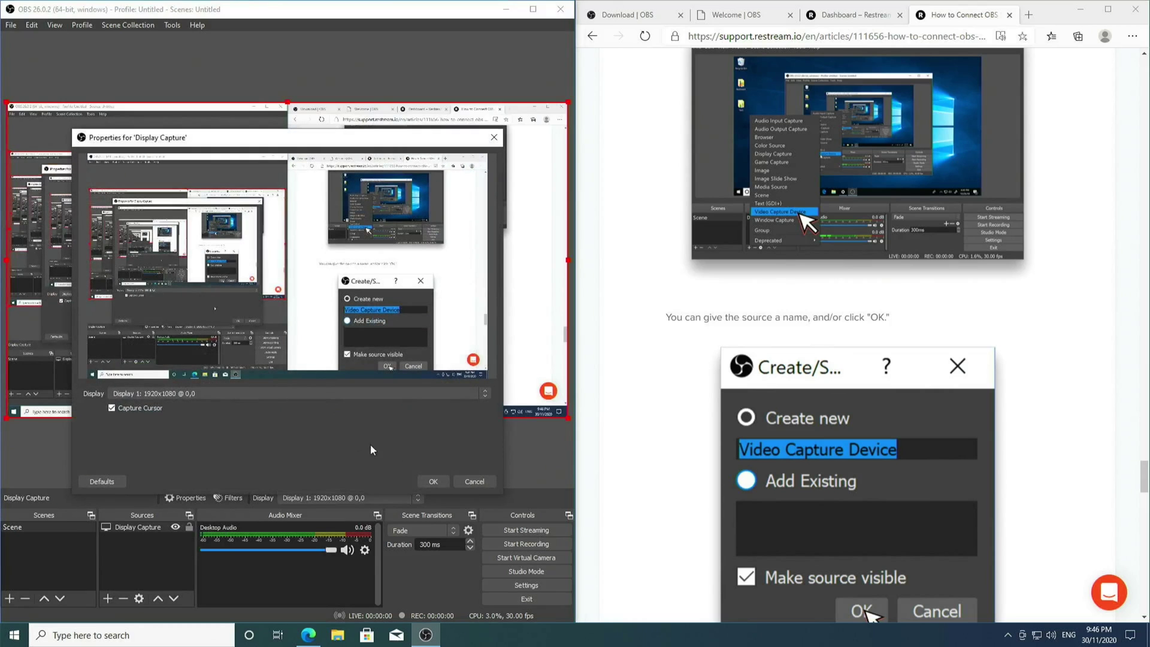
click(433, 481)
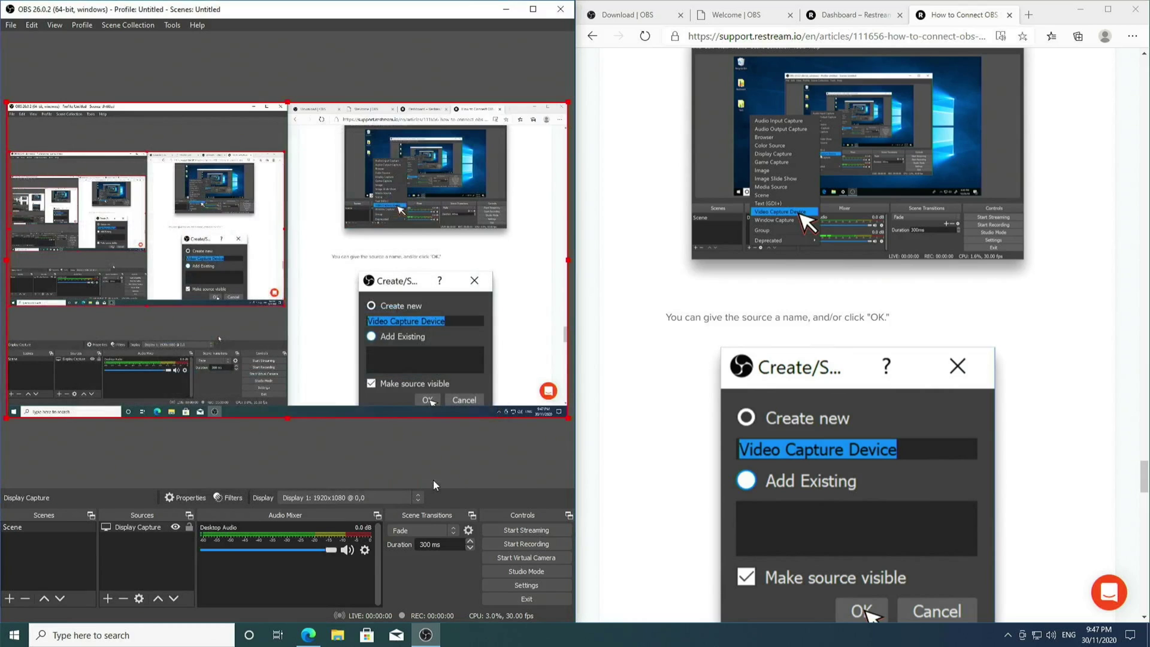
Confirm Desktop Audio stays on Default, save the settings, and check the Windows playback volume
click(516, 584)
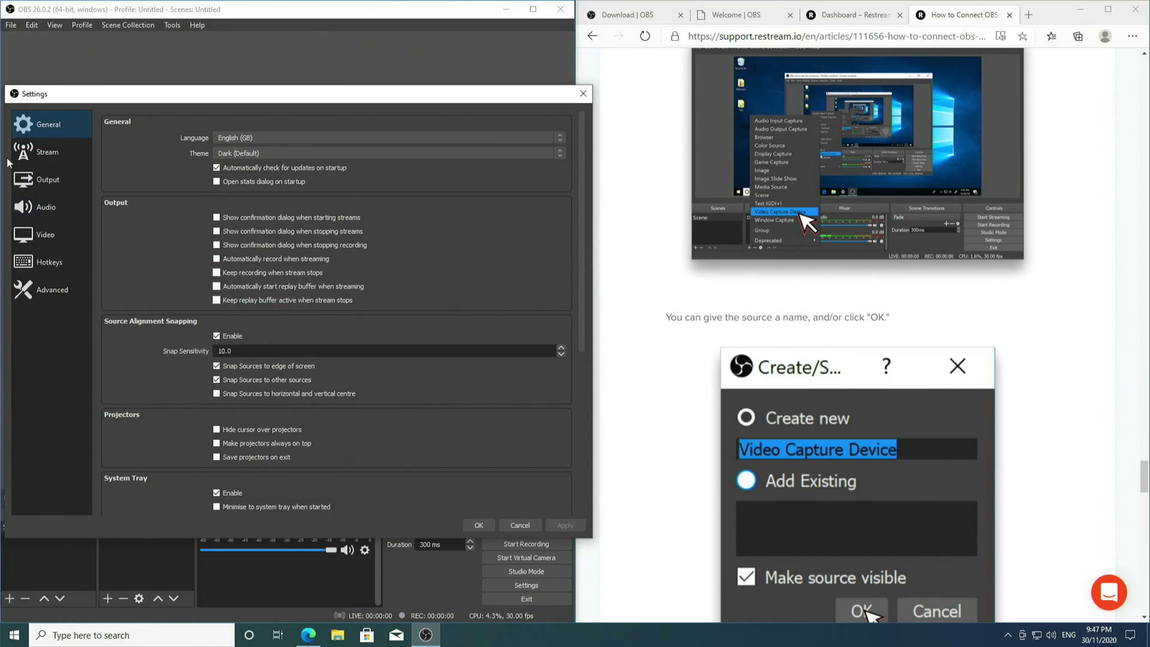
click(43, 206)
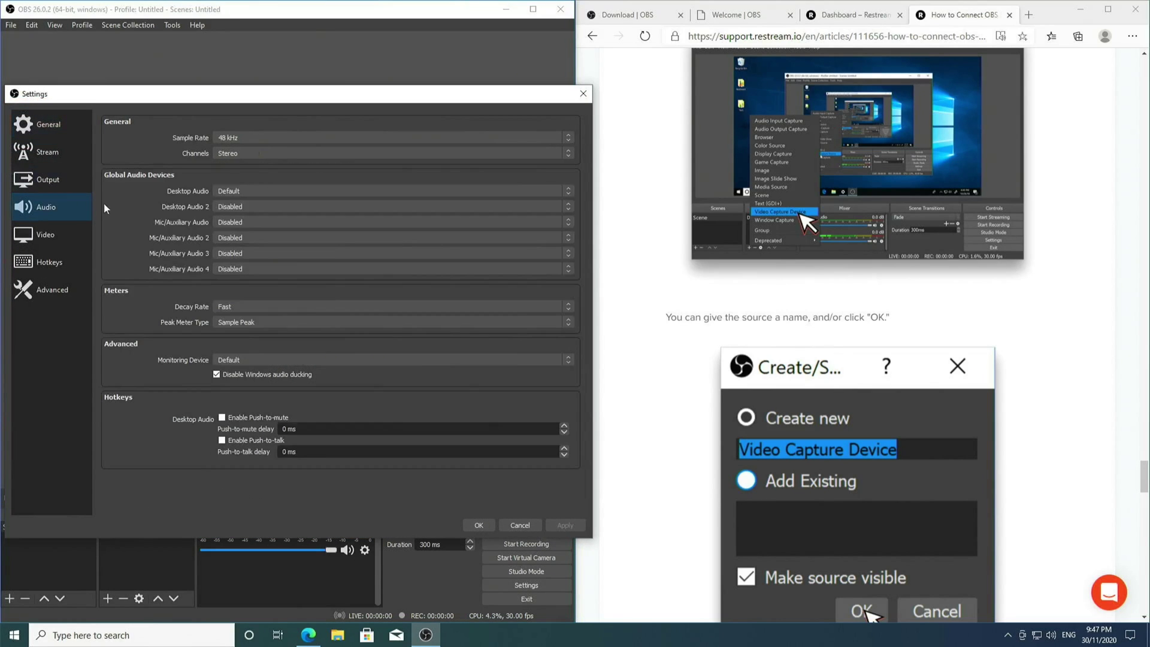
click(249, 192)
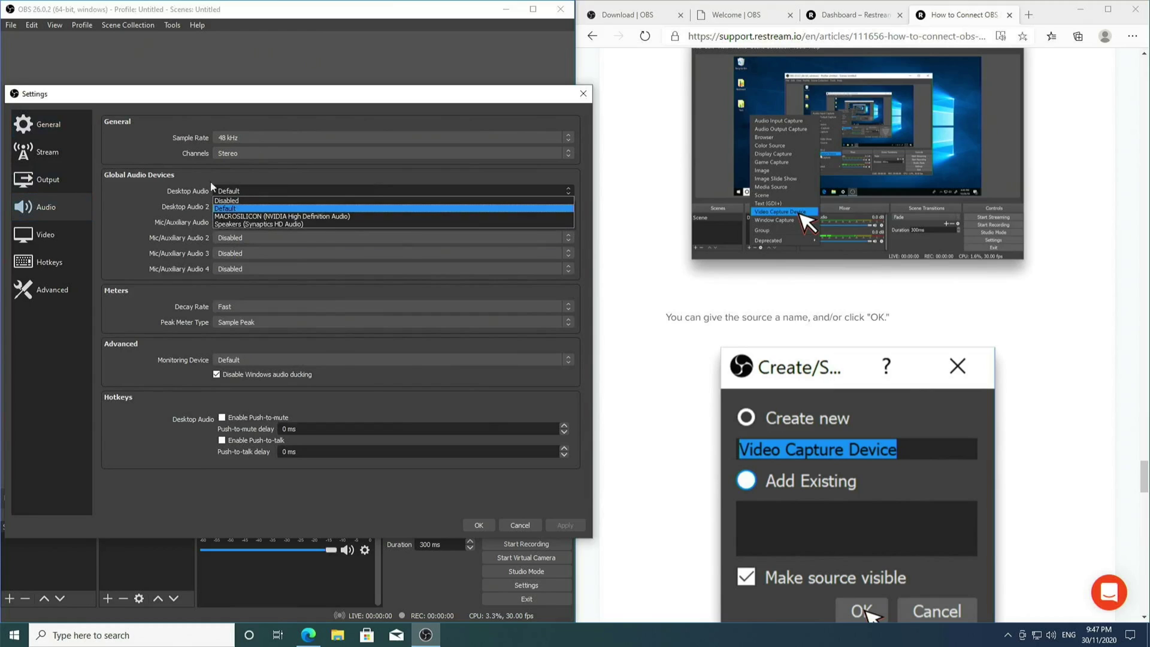
click(245, 206)
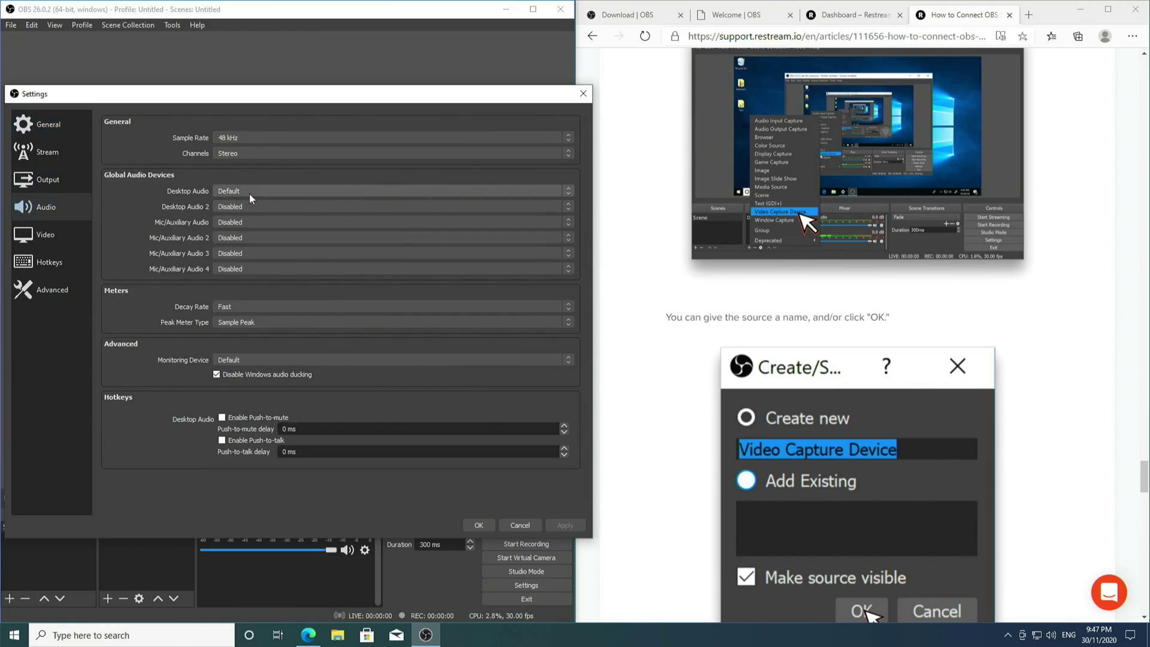
click(250, 193)
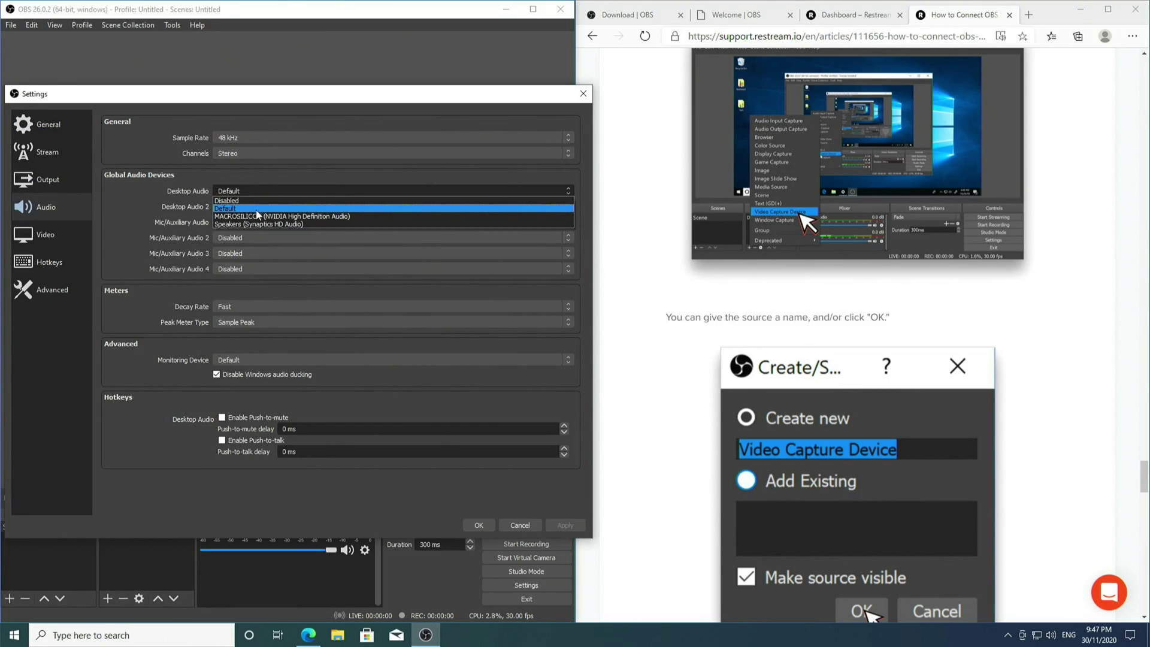
click(266, 190)
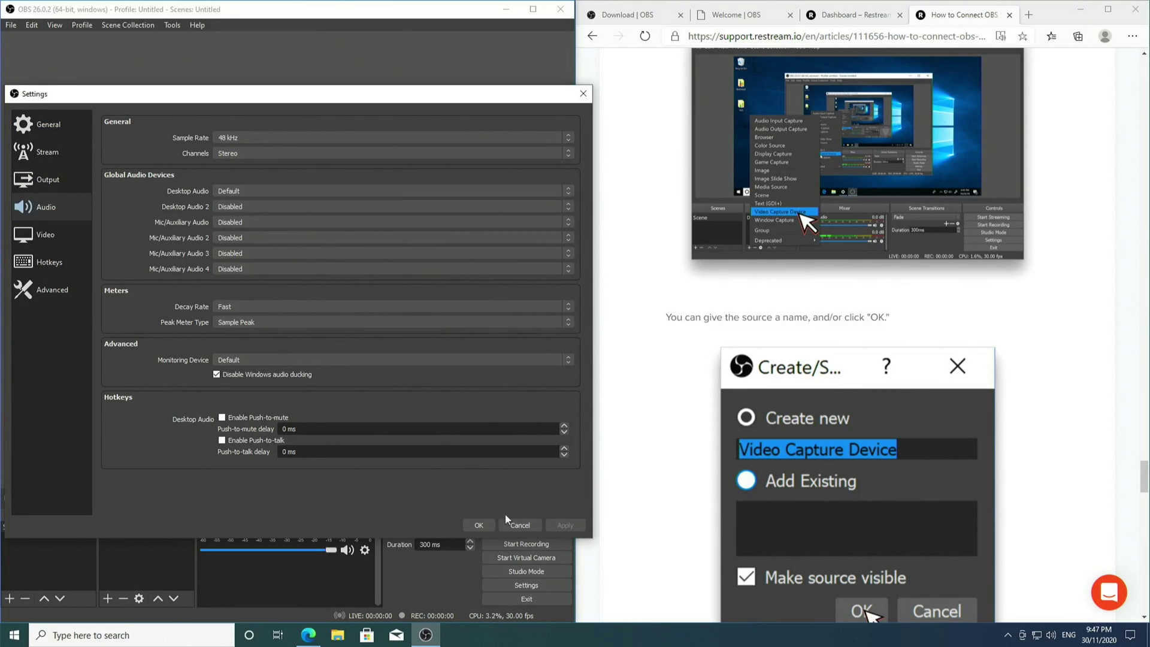
click(483, 525)
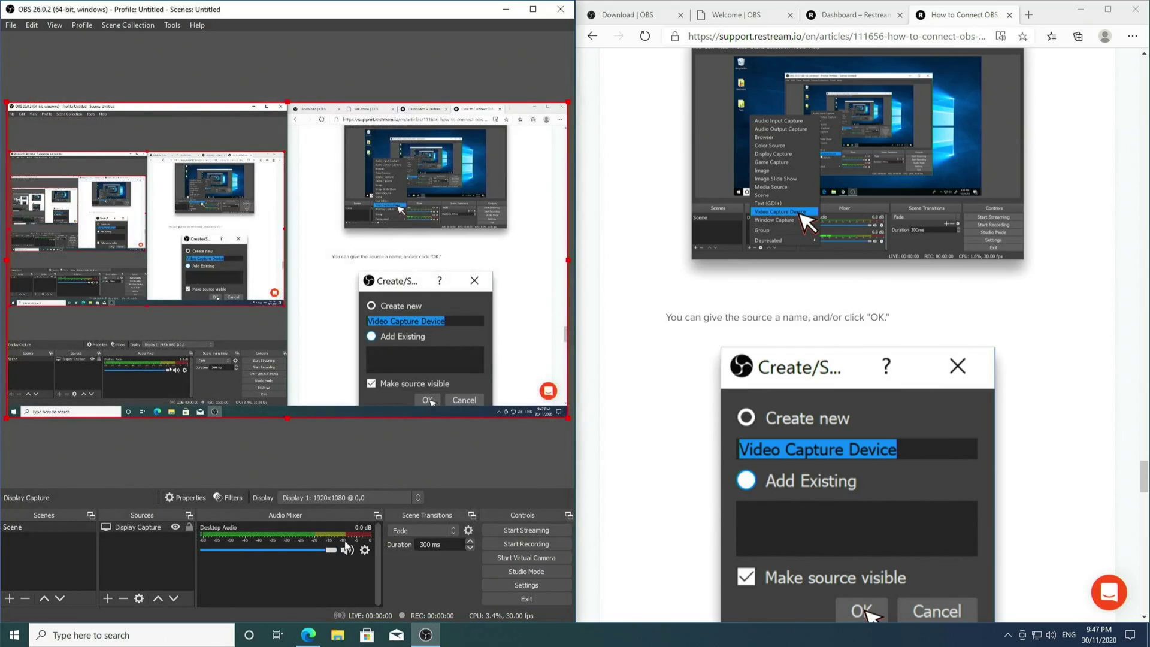
click(1051, 635)
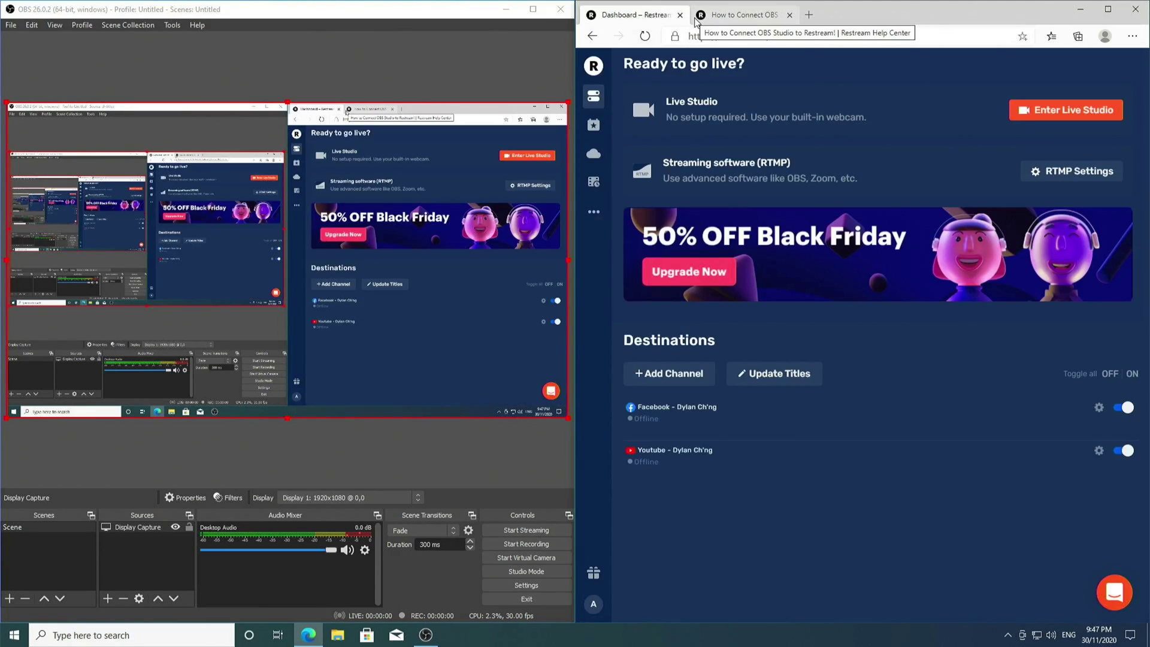
Start streaming from OBS to Restream
click(544, 534)
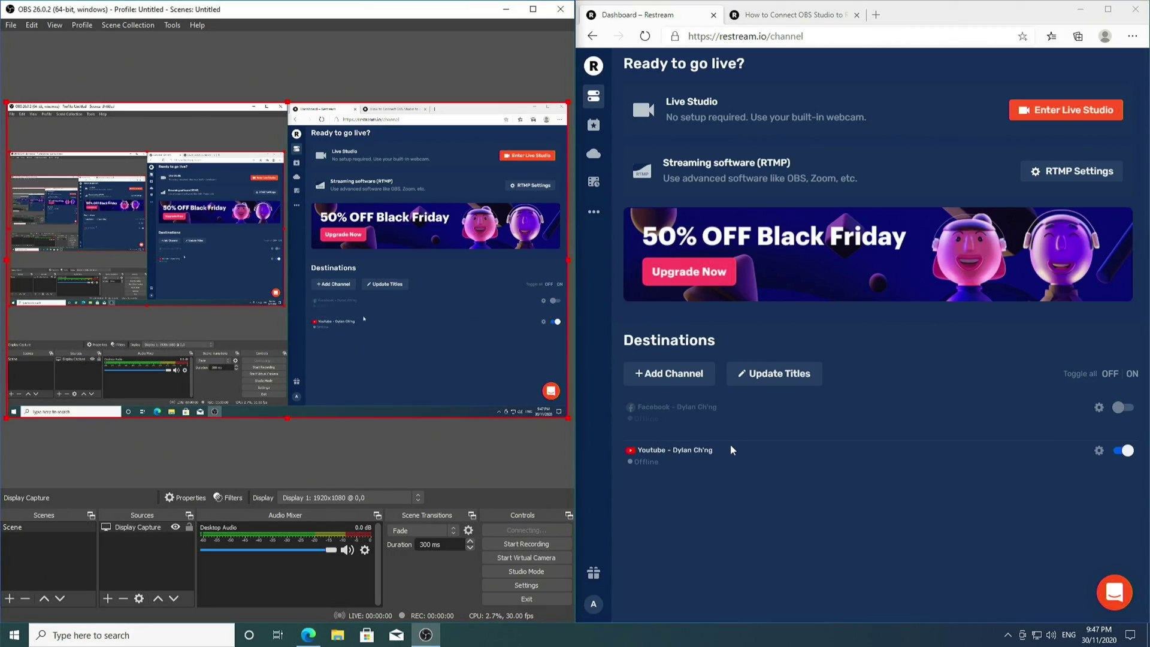